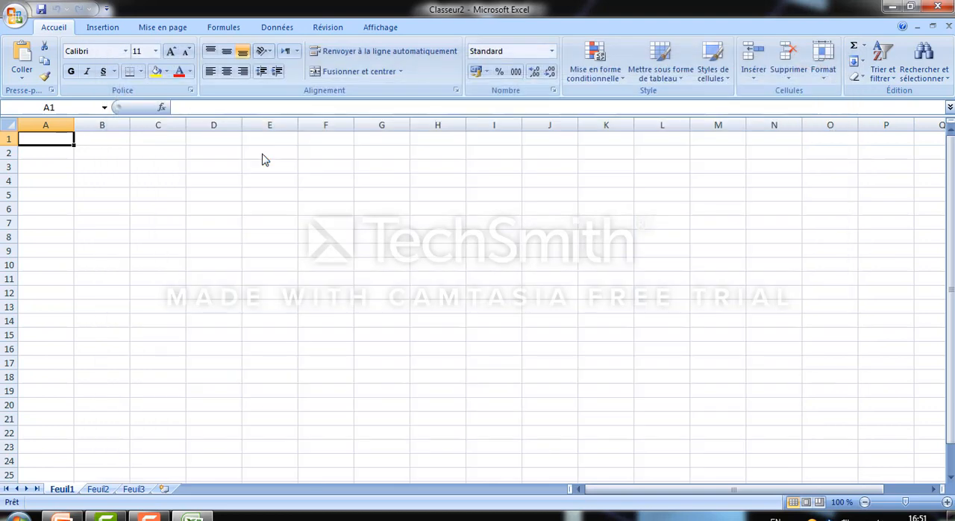
# Save the workbook as "tp 1" in the "cours 1 environnement" folder on the desktop
pyautogui.click(127, 221)
pyautogui.click(169, 266)
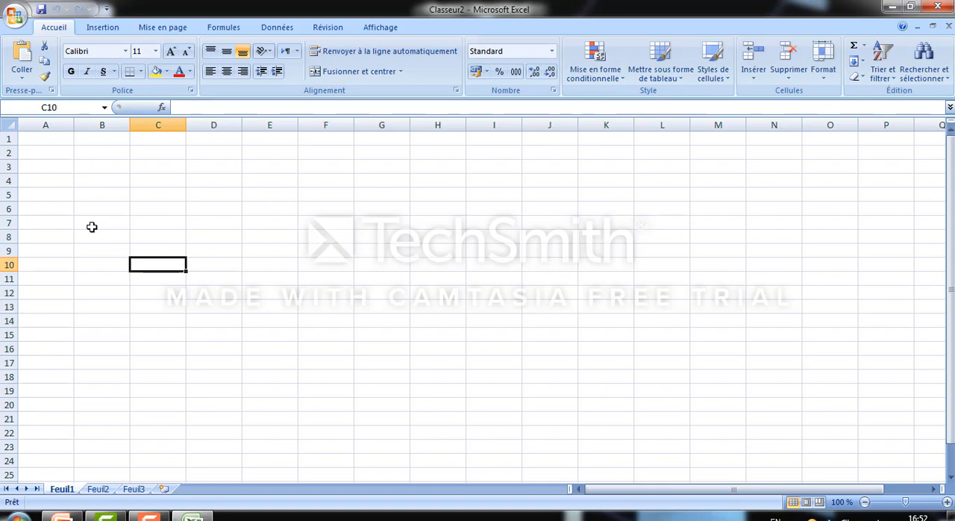
pyautogui.click(15, 16)
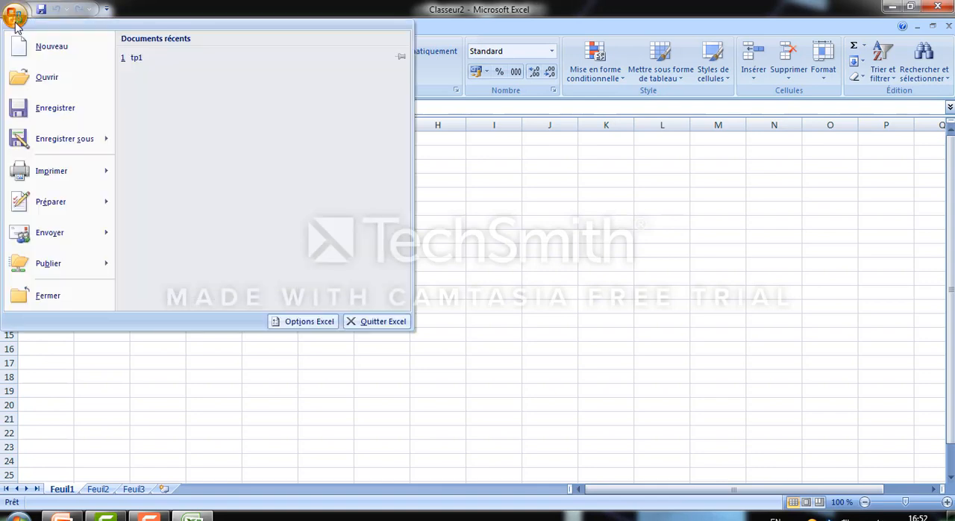
pyautogui.click(58, 148)
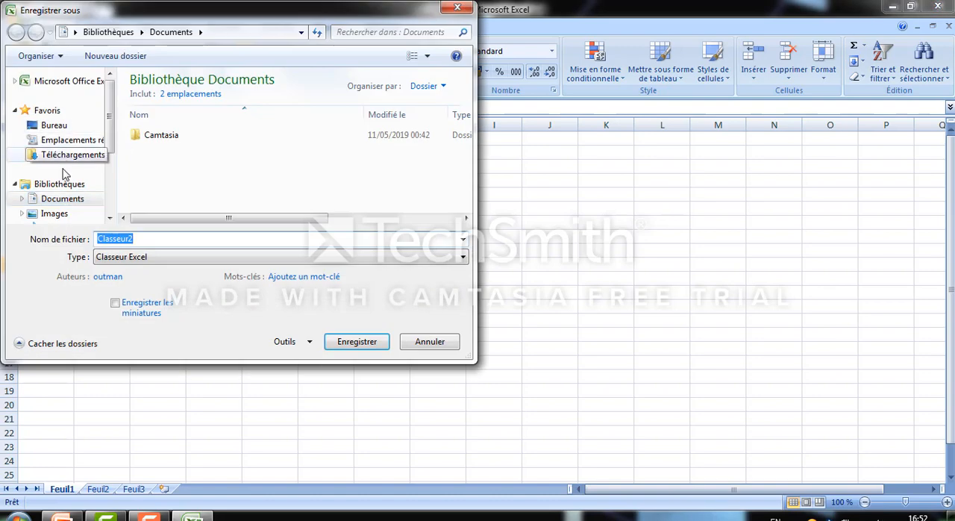
pyautogui.click(74, 125)
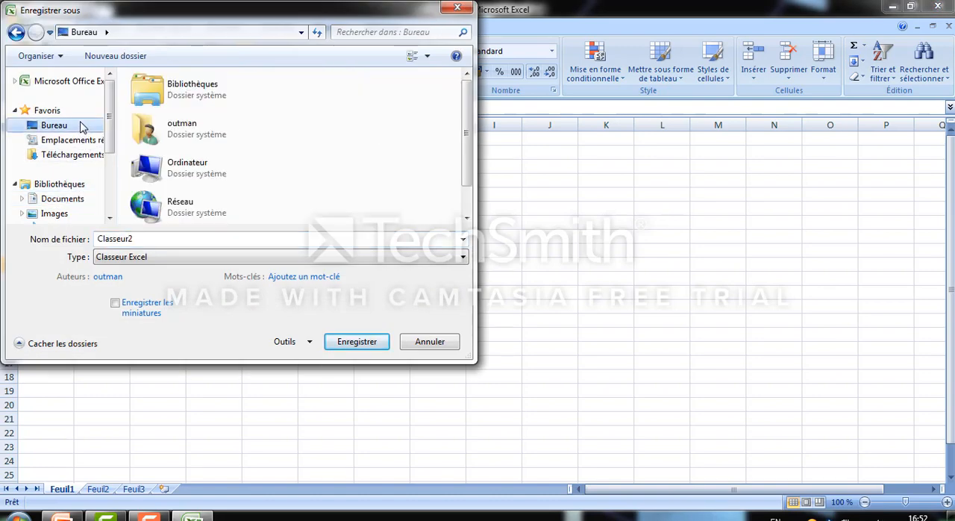
pyautogui.moveTo(470, 163); pyautogui.dragTo(468, 188)
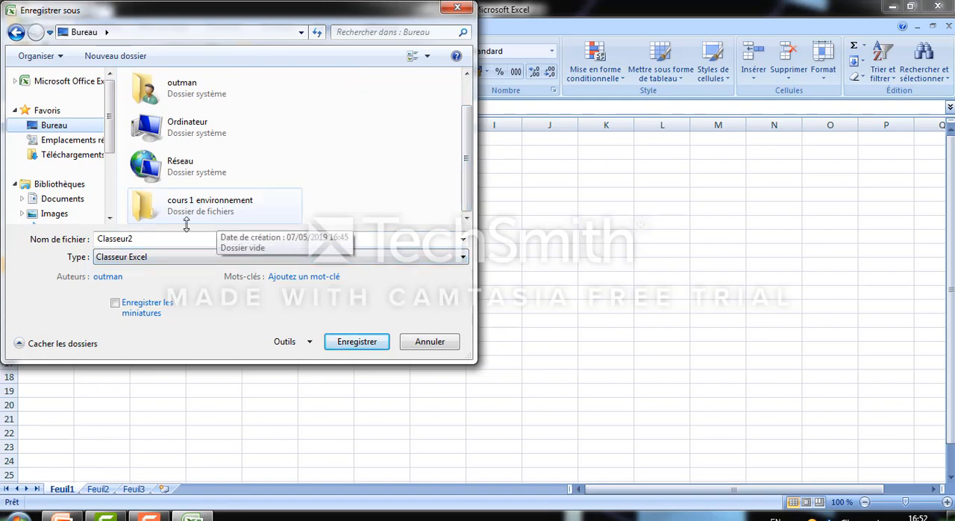
pyautogui.doubleClick(214, 209)
pyautogui.doubleClick(180, 239)
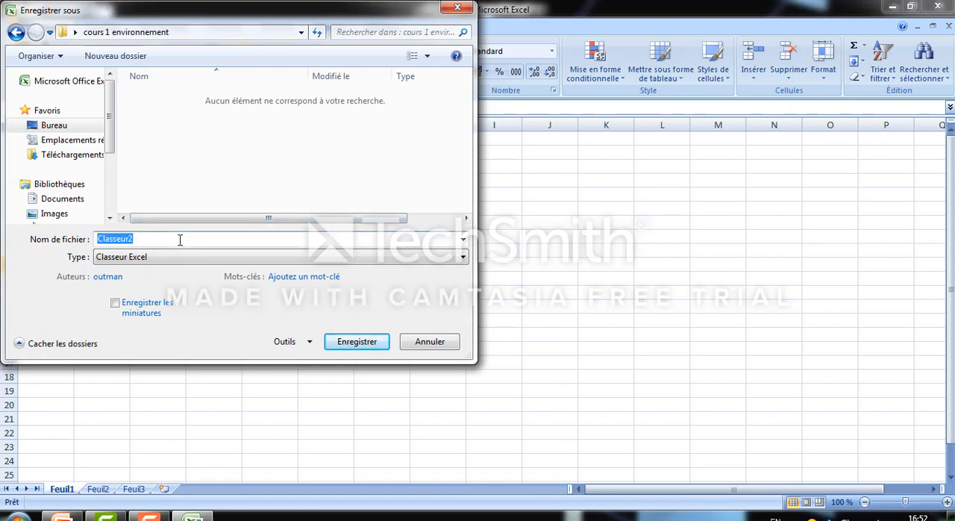
pyautogui.write('tp')
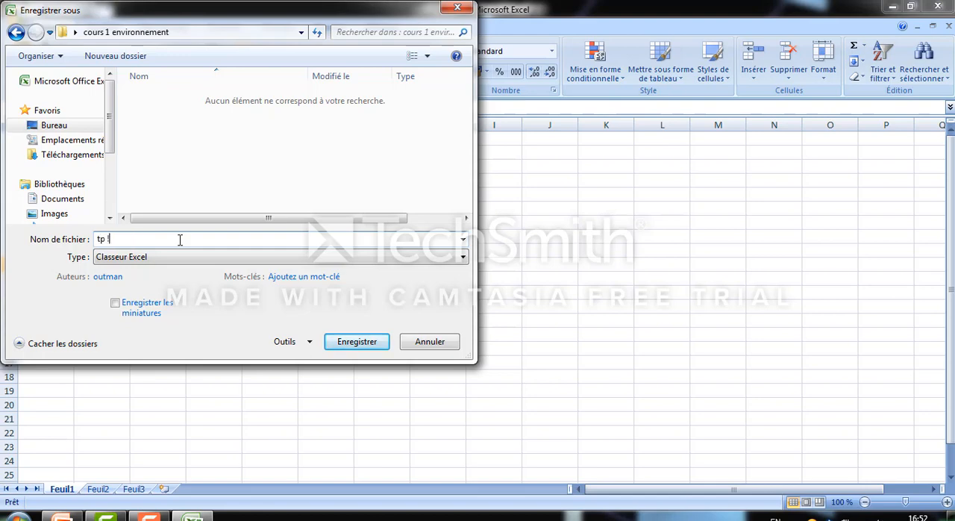
pyautogui.write(' 1')
pyautogui.click(346, 345)
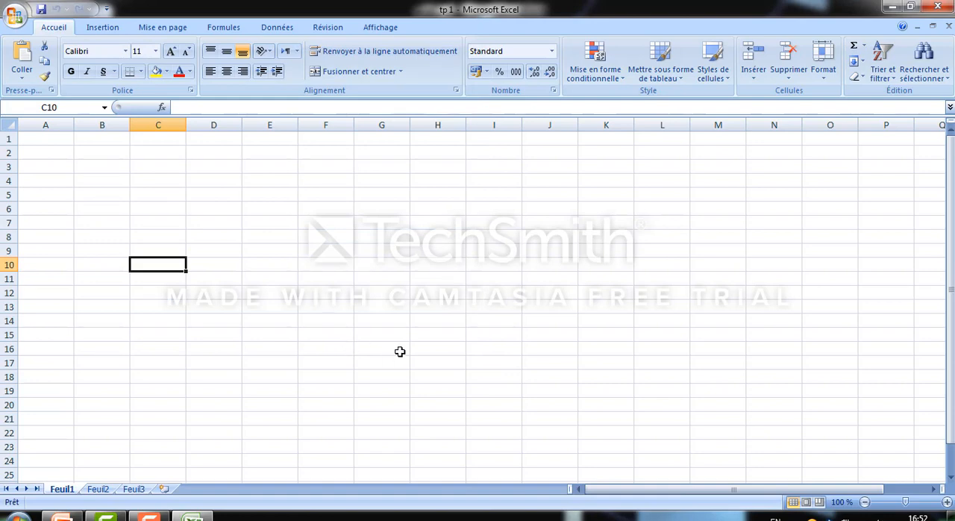
# Open the desktop folder "cours 1 environnement", examine the file type in the properties of "tp 1", and close the windows
pyautogui.press('super+d')
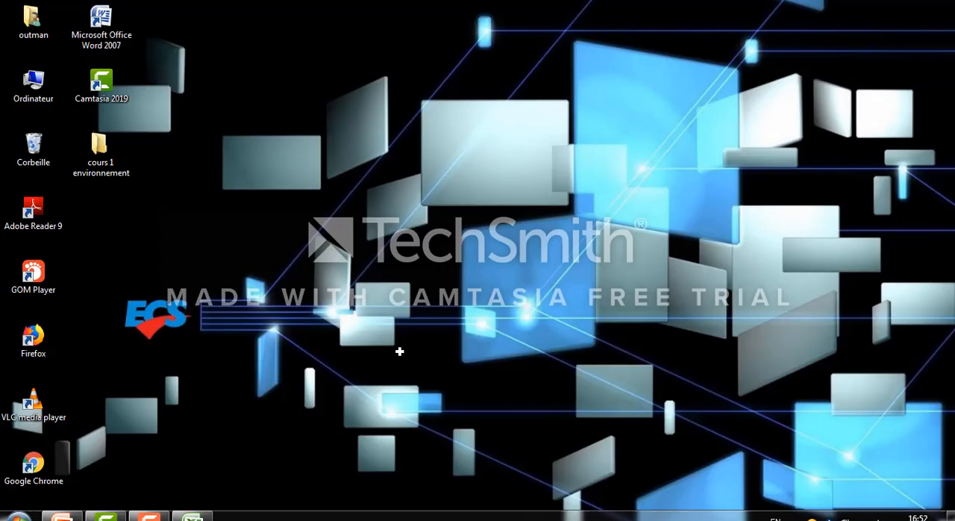
pyautogui.doubleClick(99, 150)
pyautogui.click(401, 175)
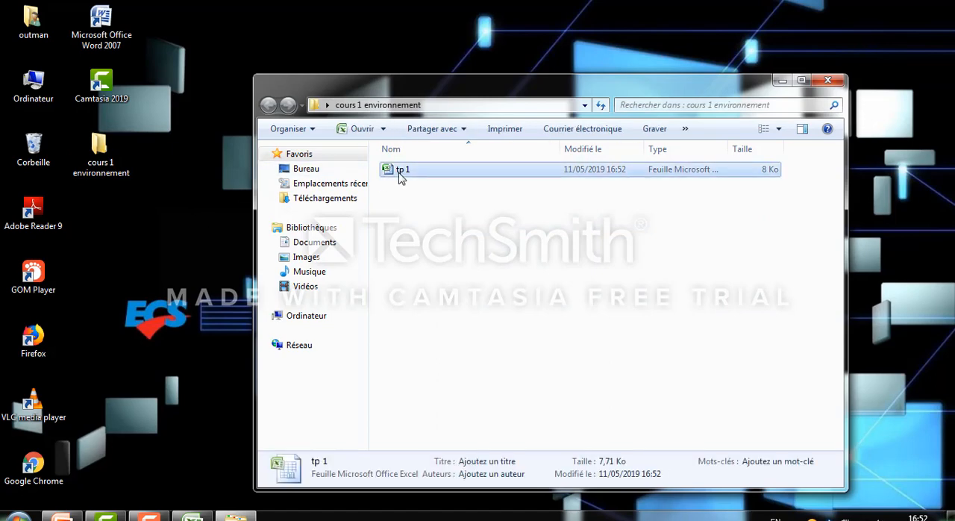
pyautogui.rightClick(401, 175)
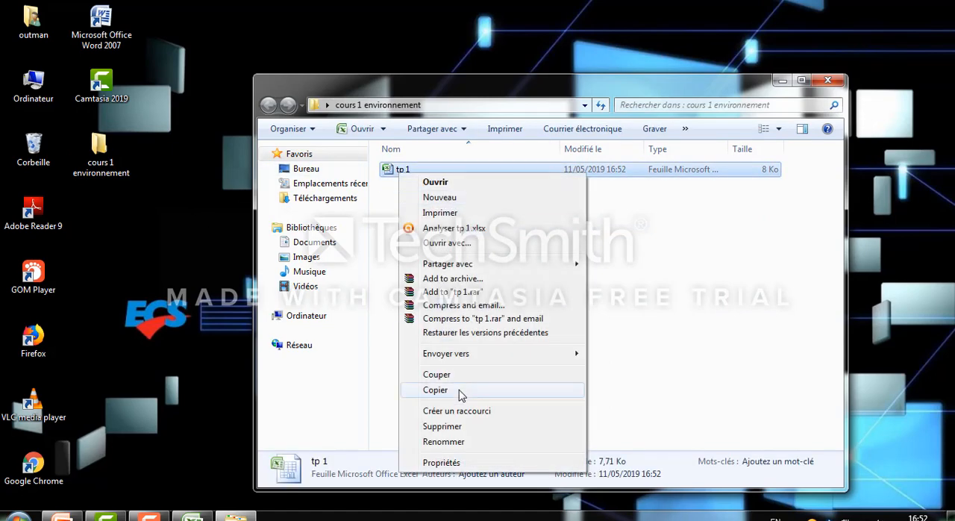
pyautogui.click(467, 460)
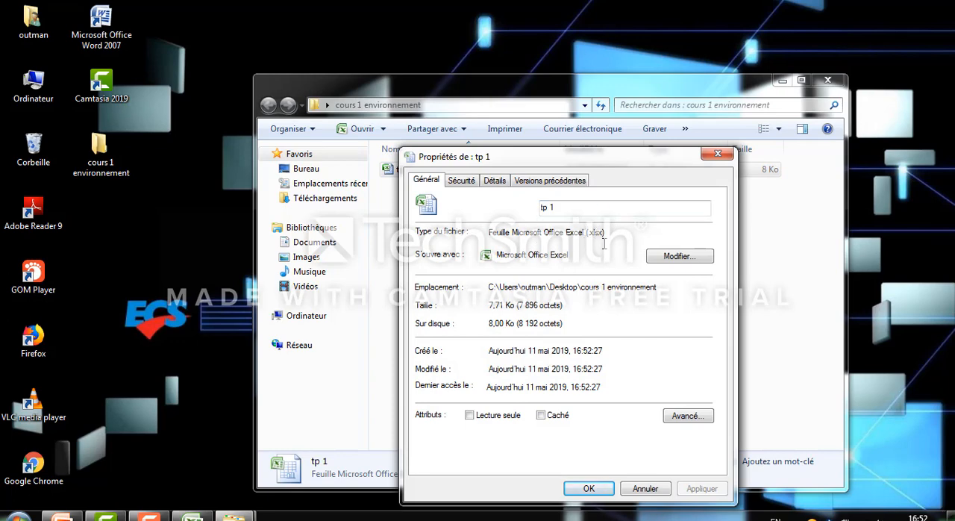
pyautogui.moveTo(590, 232); pyautogui.dragTo(605, 234)
pyautogui.click(718, 153)
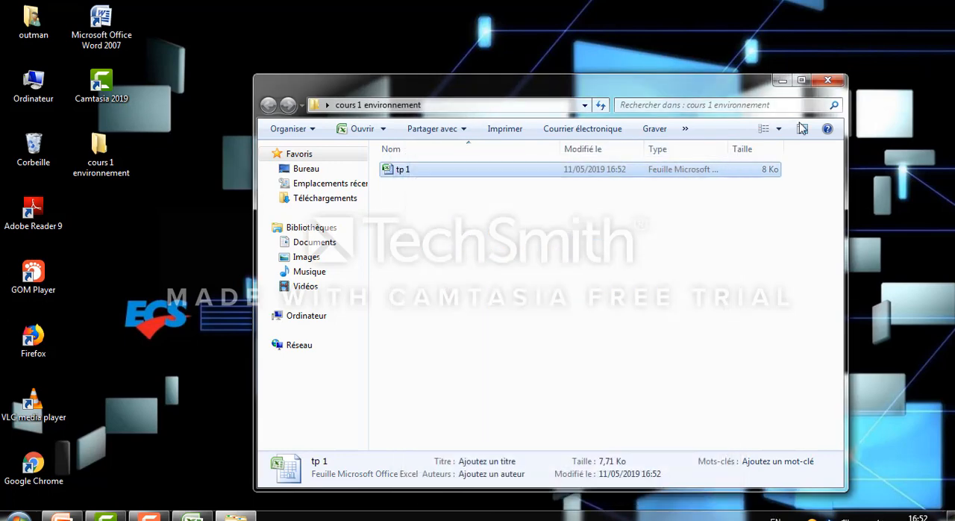
pyautogui.click(828, 82)
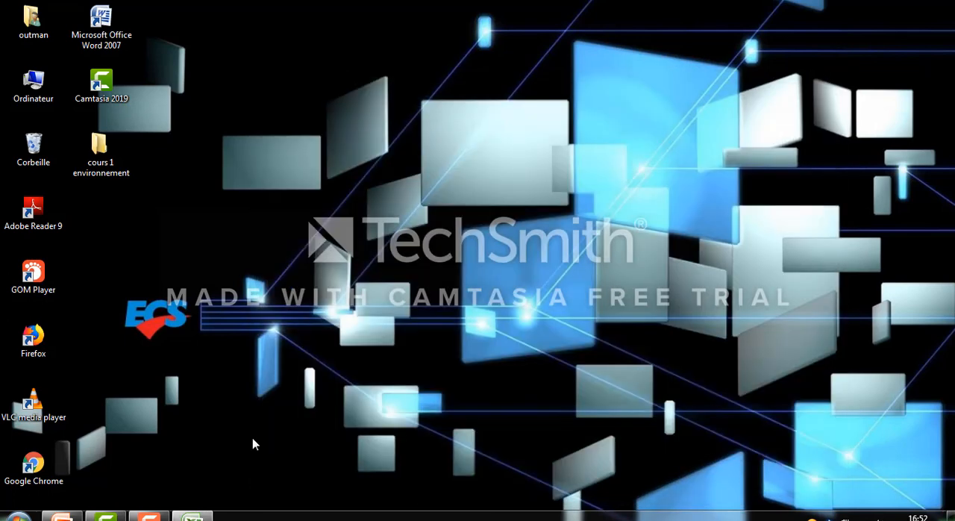
# Switch back to the Excel workbook and select cell D6, column D, and cells D6, B8 and D4 in turn
pyautogui.click(195, 516)
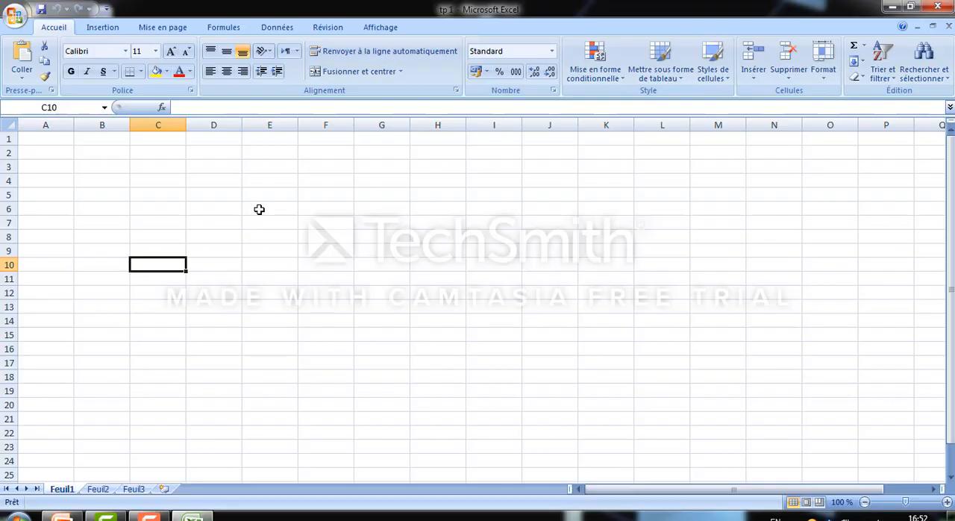
pyautogui.click(214, 210)
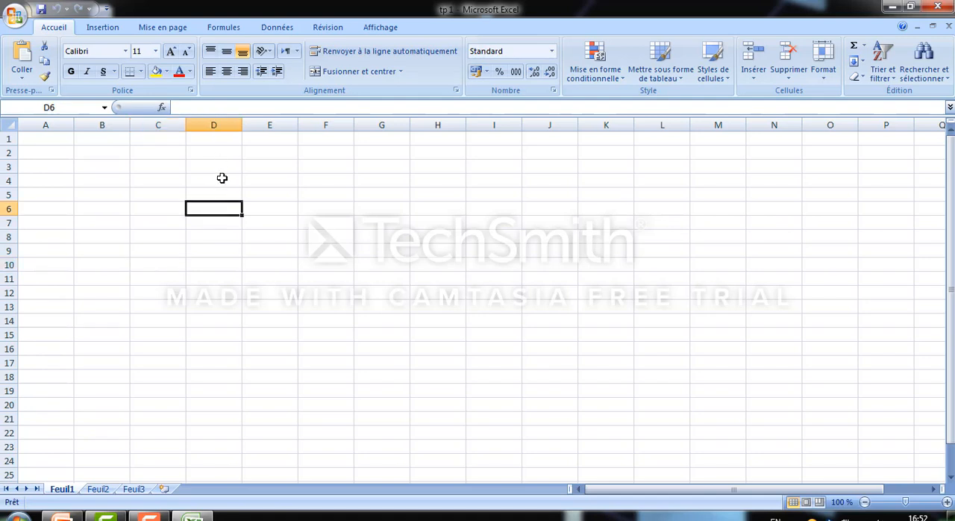
pyautogui.click(227, 125)
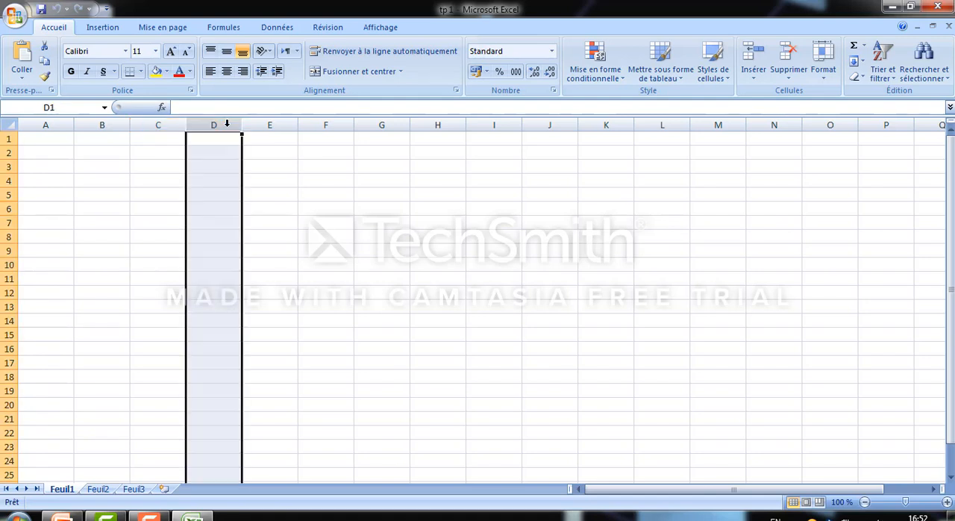
pyautogui.click(209, 209)
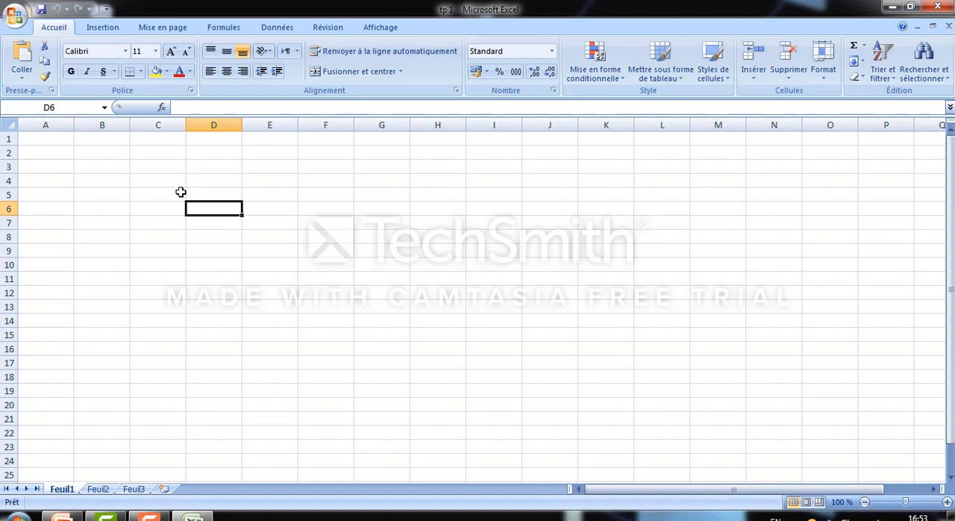
pyautogui.click(118, 235)
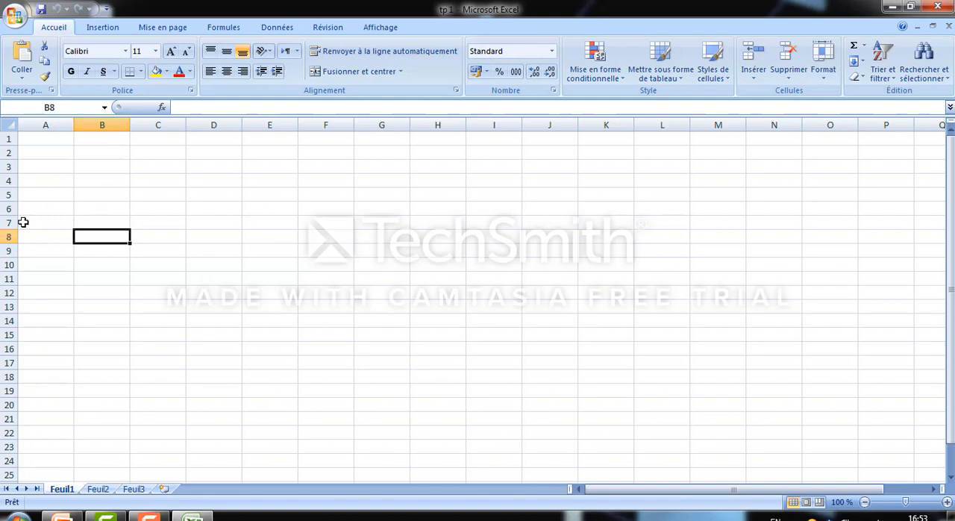
pyautogui.click(219, 179)
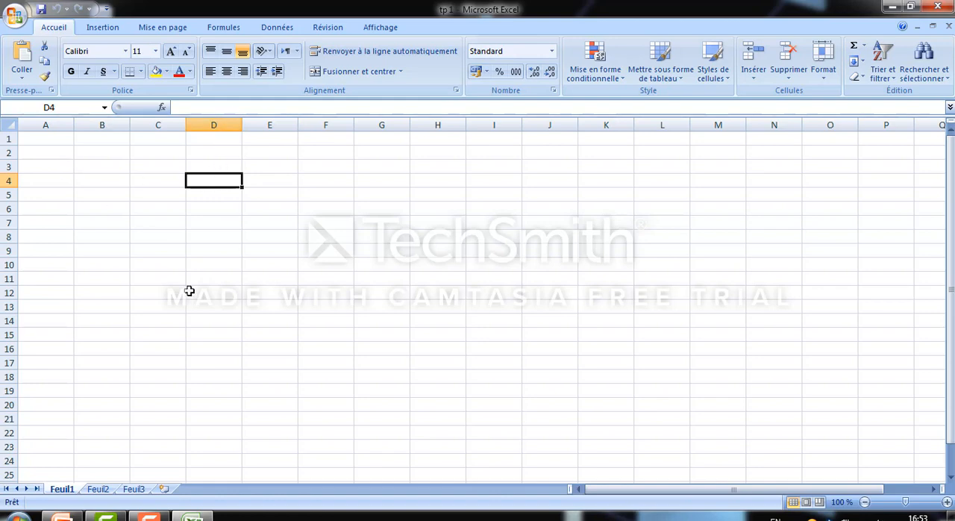
# Enter the trial text "hbhb" directly in cell D5 and clear it again
pyautogui.click(215, 193)
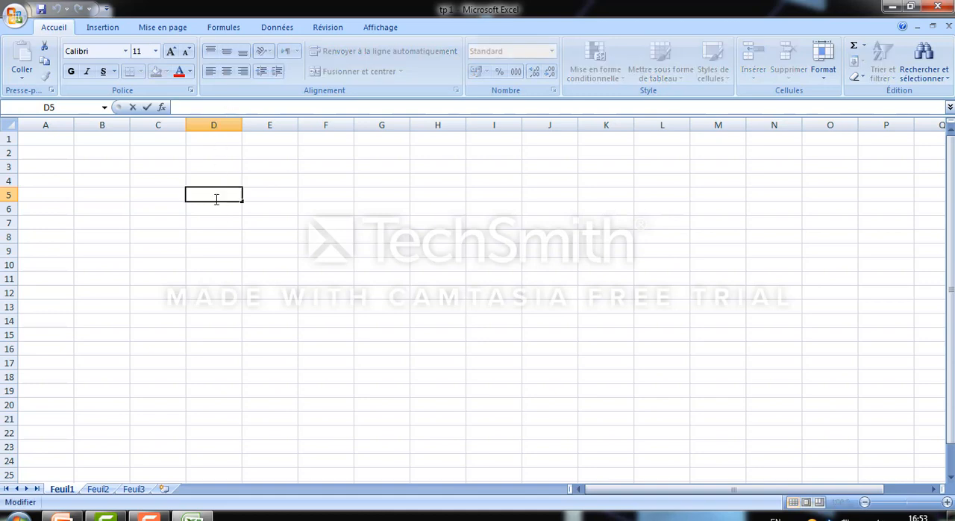
pyautogui.click(218, 218)
pyautogui.click(221, 190)
pyautogui.write('hbhb')
pyautogui.hotkey('shift', 'Left')
pyautogui.hotkey('shift', 'Left')
pyautogui.hotkey('shift', 'Left')
pyautogui.press('Delete')
pyautogui.press('Down')
pyautogui.press('Down')
pyautogui.press('Down')
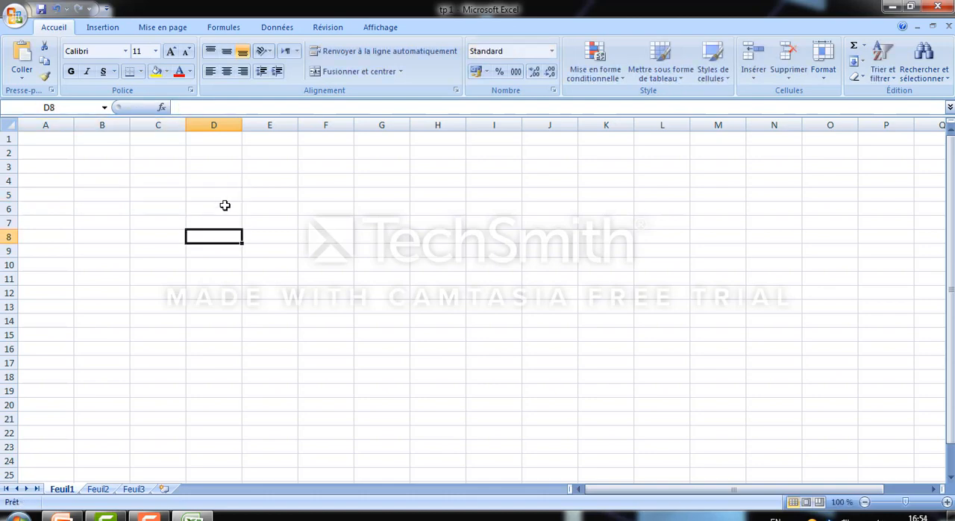
# Enter the text "Bonjour" as the content of cell D5
pyautogui.click(225, 192)
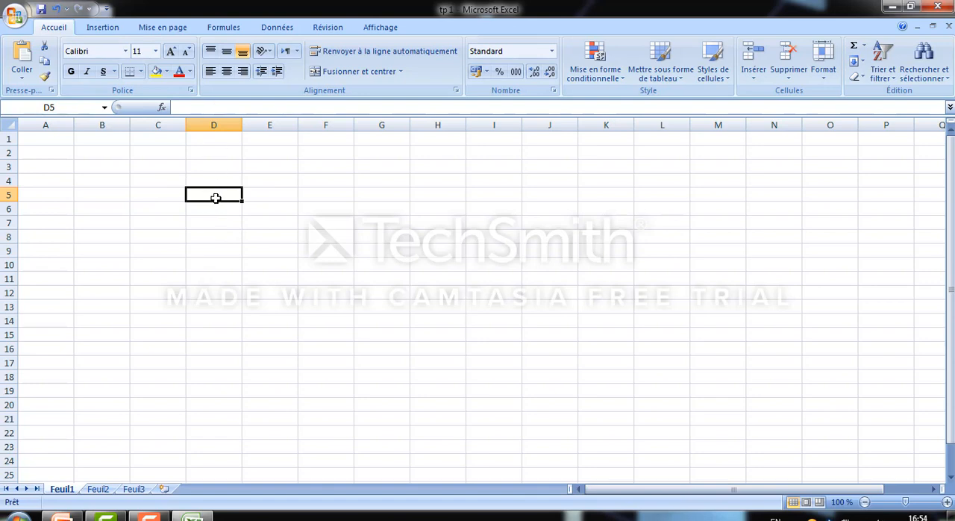
pyautogui.click(222, 110)
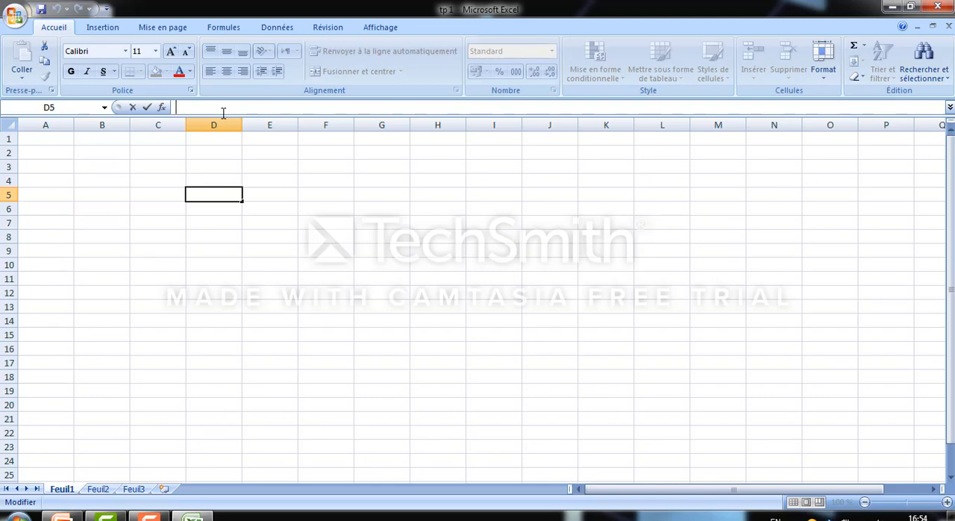
pyautogui.write('B')
pyautogui.press('BackSpace')
pyautogui.write('Bonjour')
pyautogui.click(239, 222)
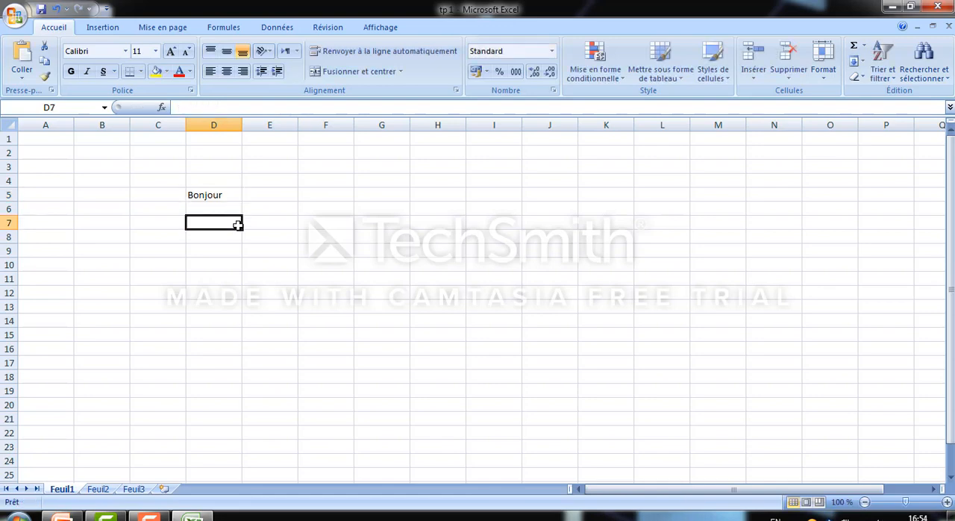
# Widen column D and increase the height of row 5, and undo both size changes
pyautogui.click(232, 201)
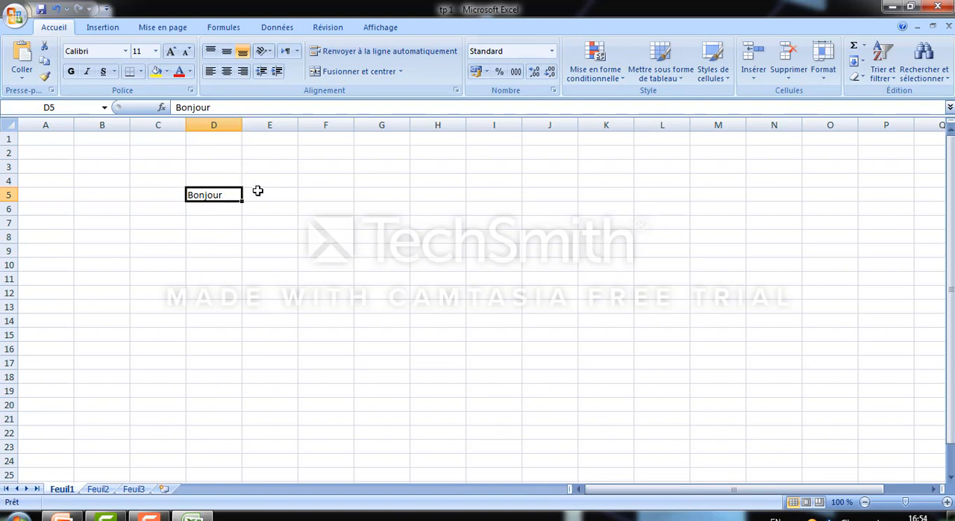
pyautogui.moveTo(242, 125); pyautogui.dragTo(276, 125)
pyautogui.click(239, 216)
pyautogui.click(240, 193)
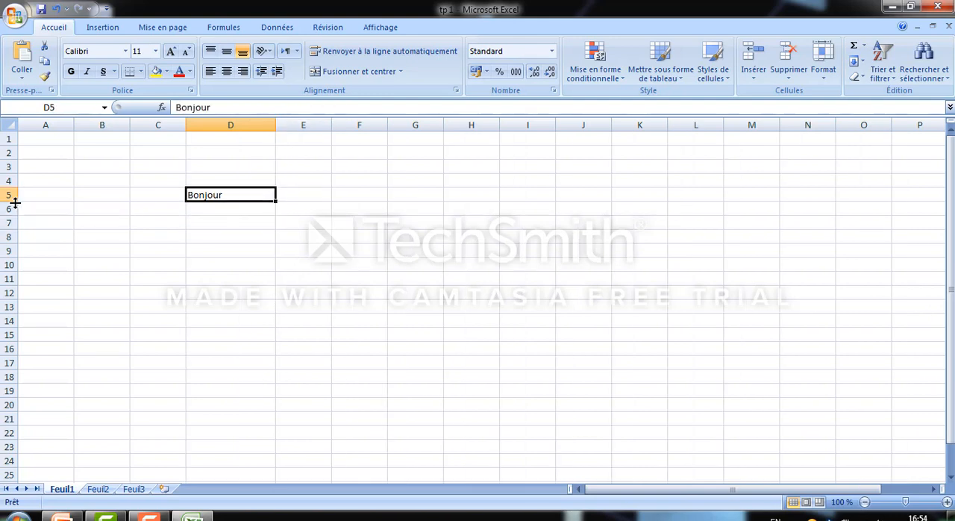
pyautogui.moveTo(15, 203); pyautogui.dragTo(15, 219)
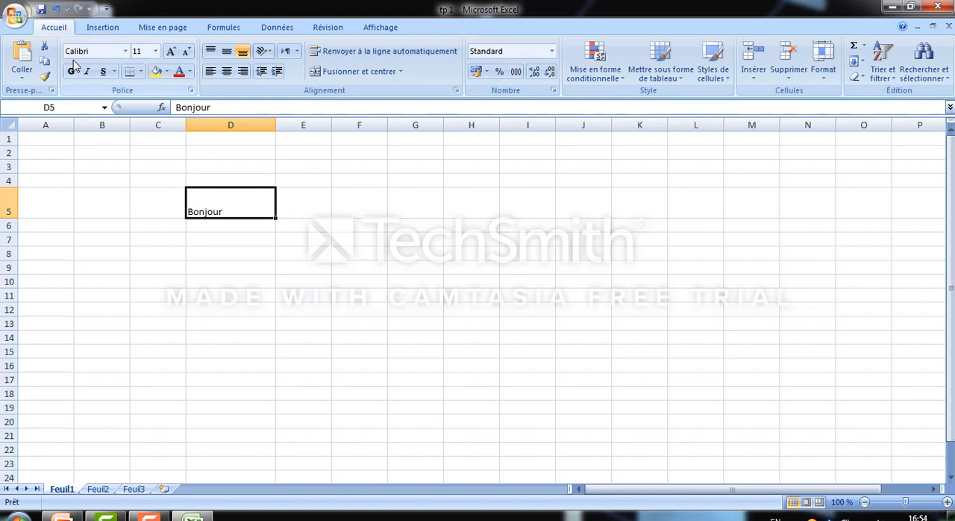
pyautogui.click(57, 10)
pyautogui.click(57, 9)
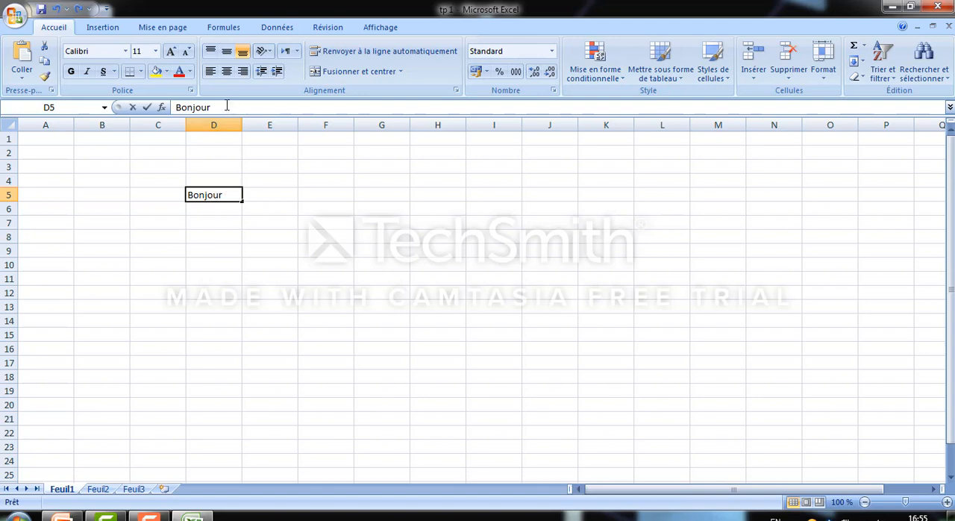
# Replace the content of cell D5 with "tp 1 2 eme cours"
pyautogui.moveTo(228, 105); pyautogui.dragTo(166, 106)
pyautogui.write('Bo')
pyautogui.press('BackSpace')
pyautogui.press('BackSpace')
pyautogui.write('tp !')
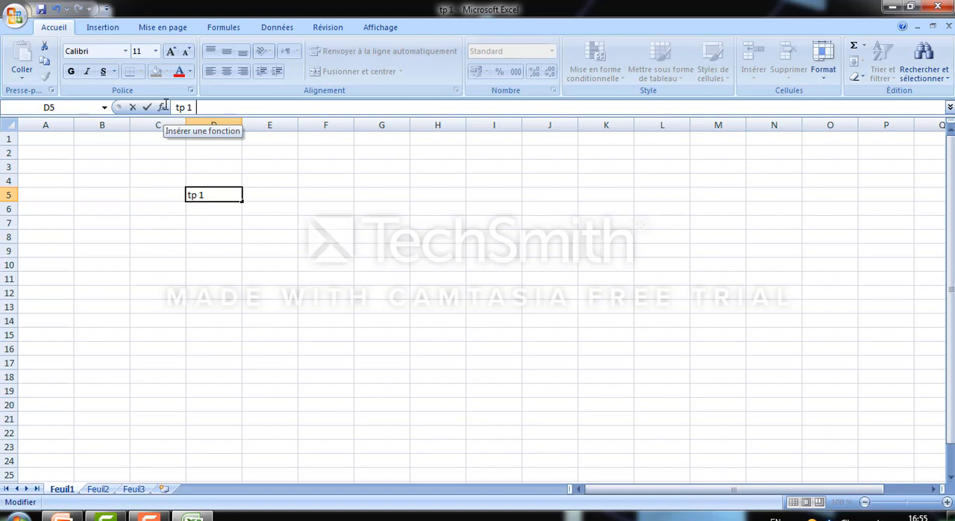
pyautogui.write('e;e')
pyautogui.press('BackSpace')
pyautogui.press('BackSpace')
pyautogui.write('me cours')
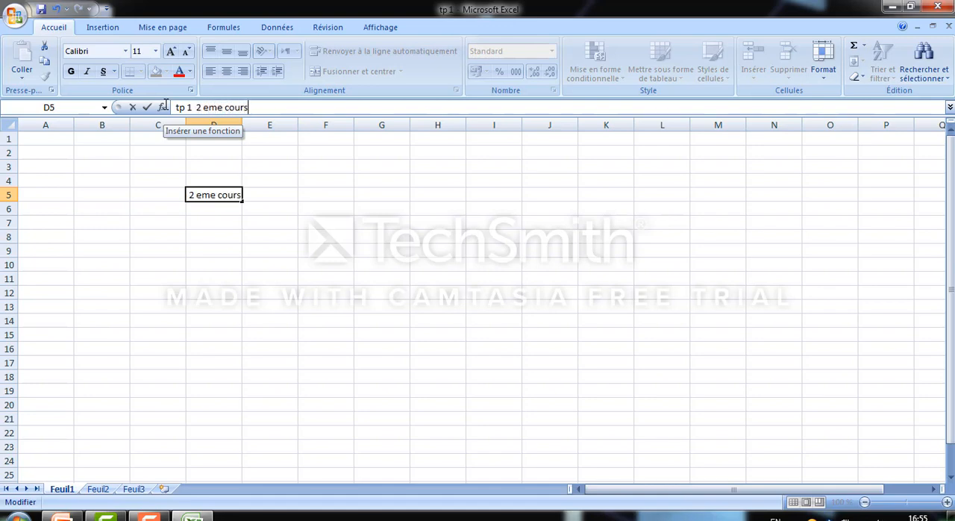
pyautogui.click(284, 317)
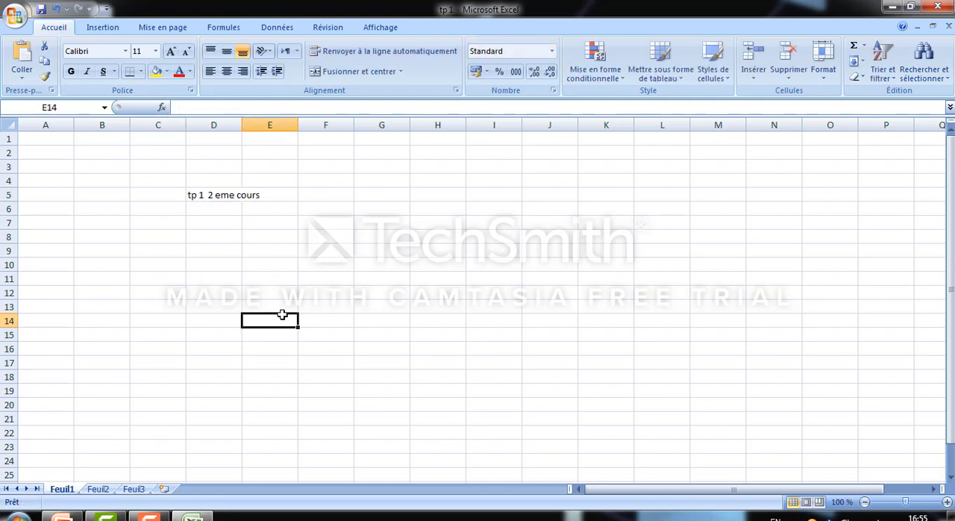
# Reselect cell D5 to compare its full content with how it displays in the sheet
pyautogui.click(233, 199)
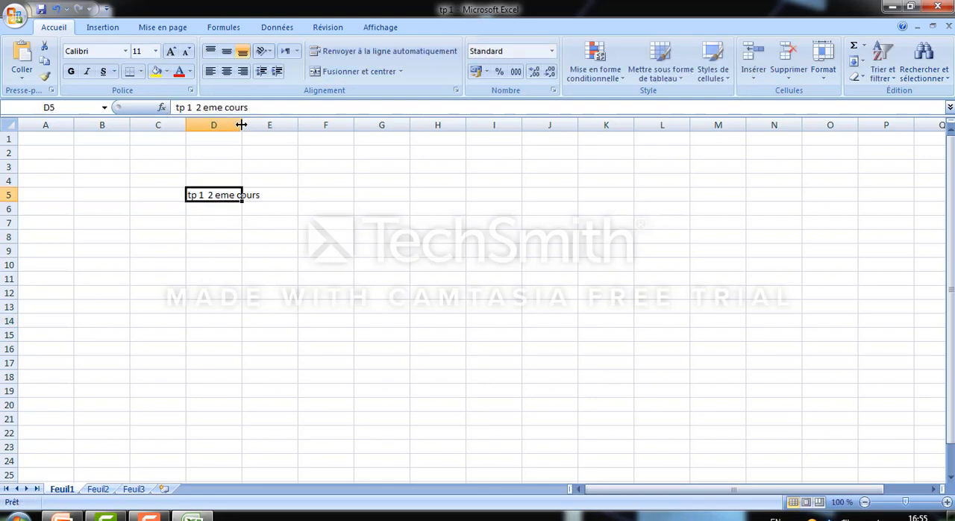
pyautogui.click(243, 245)
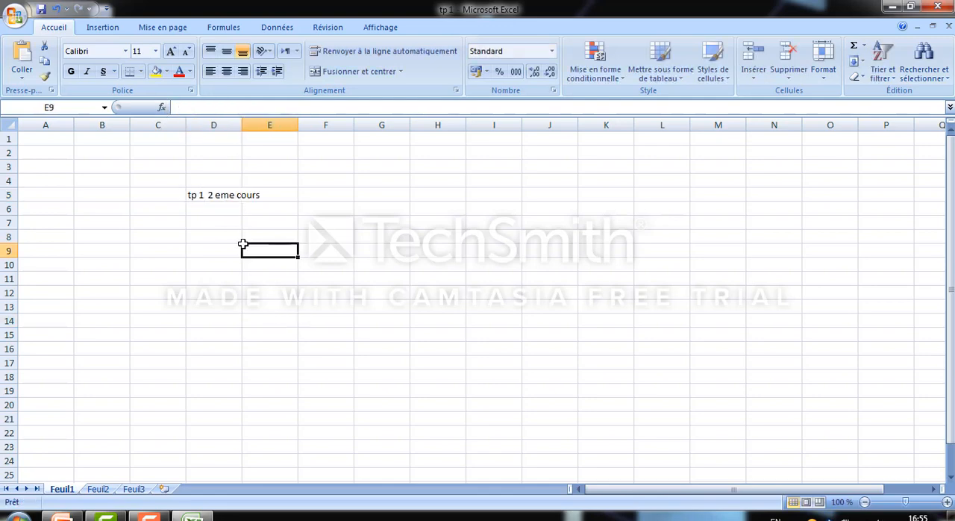
pyautogui.click(229, 194)
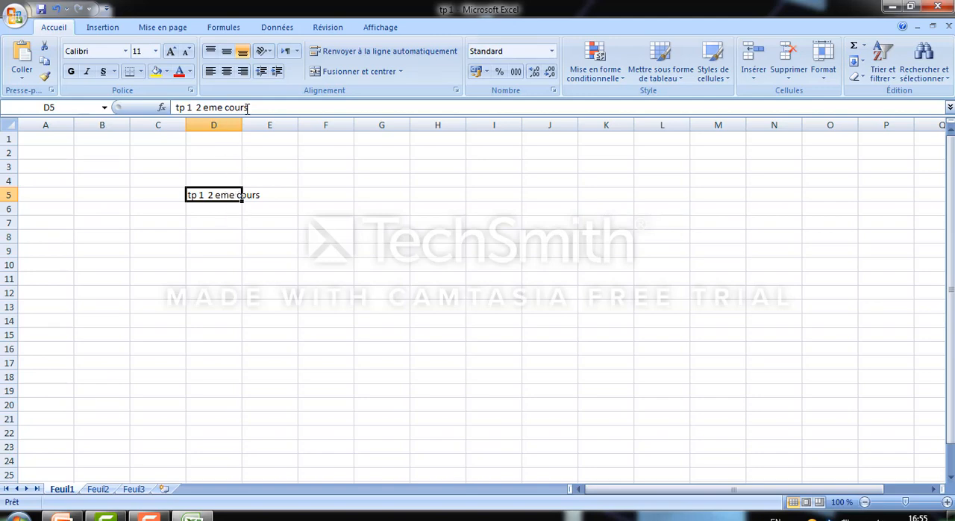
# Widen column D so that the full text of cell D5 fits inside it
pyautogui.moveTo(242, 120); pyautogui.dragTo(264, 121)
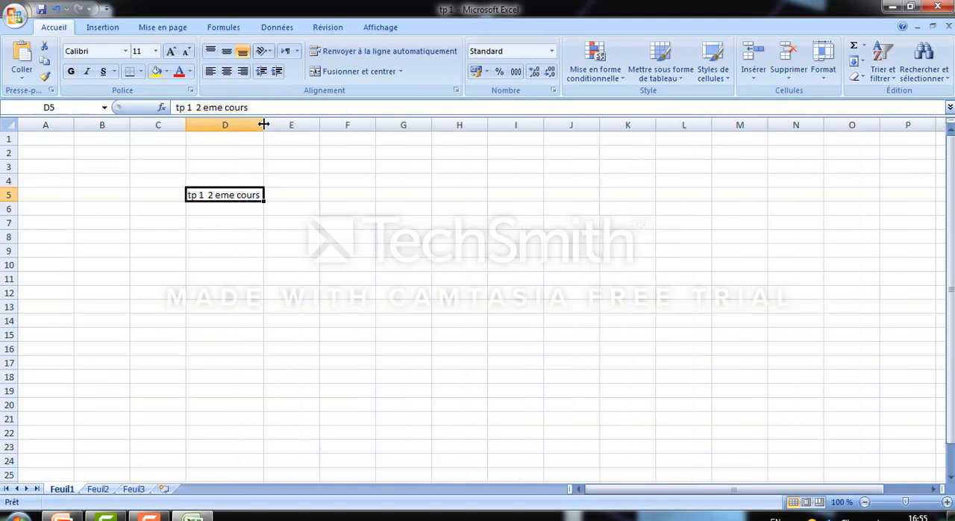
pyautogui.click(243, 265)
# Examine the font settings of cell D5 in the Format de cellule dialog and close it without changes
pyautogui.click(231, 195)
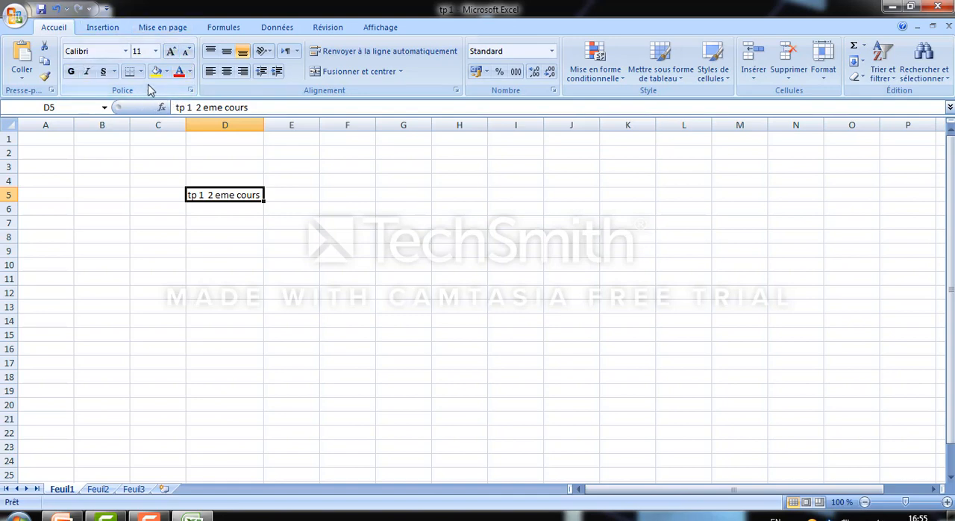
pyautogui.rightClick(233, 192)
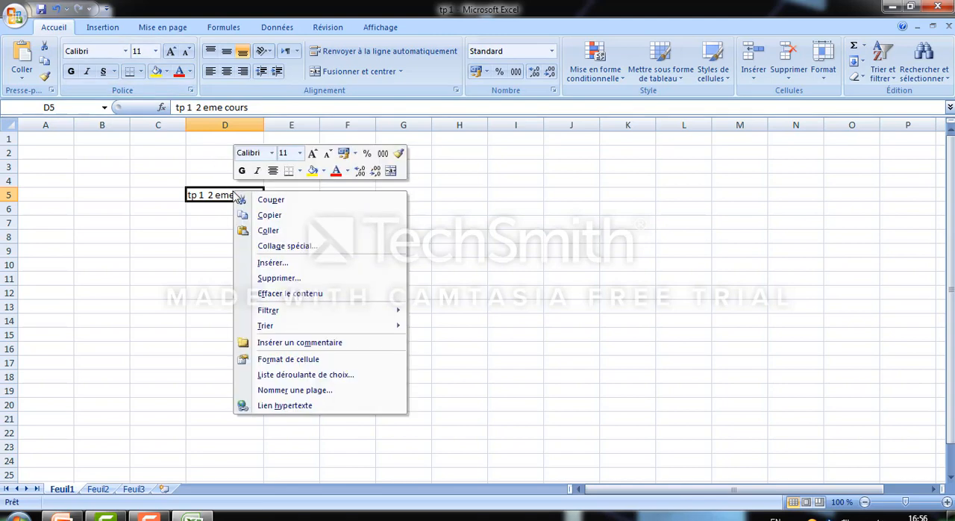
pyautogui.click(301, 364)
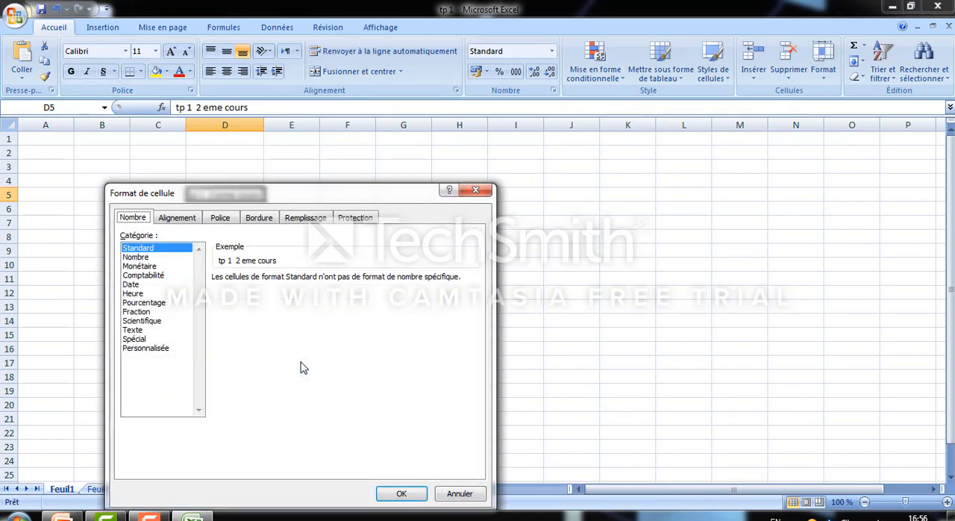
pyautogui.click(229, 222)
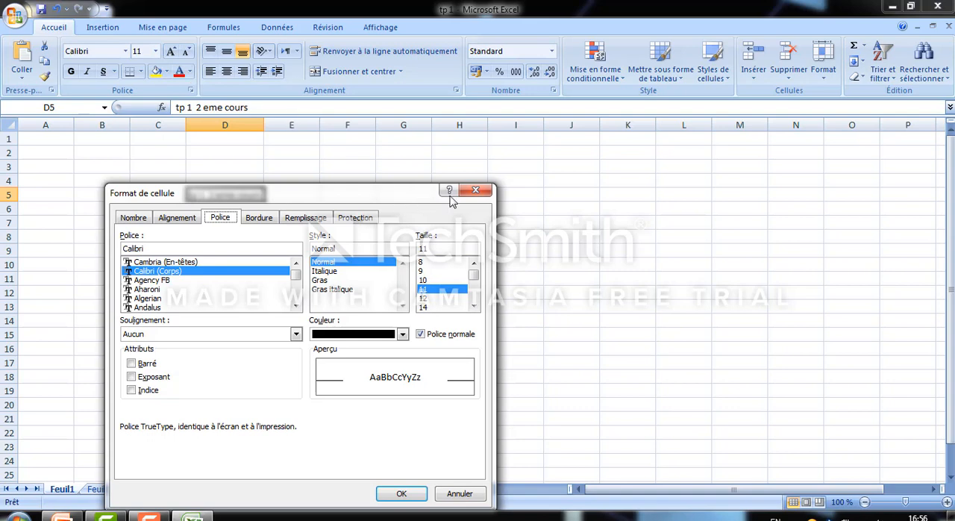
pyautogui.click(476, 193)
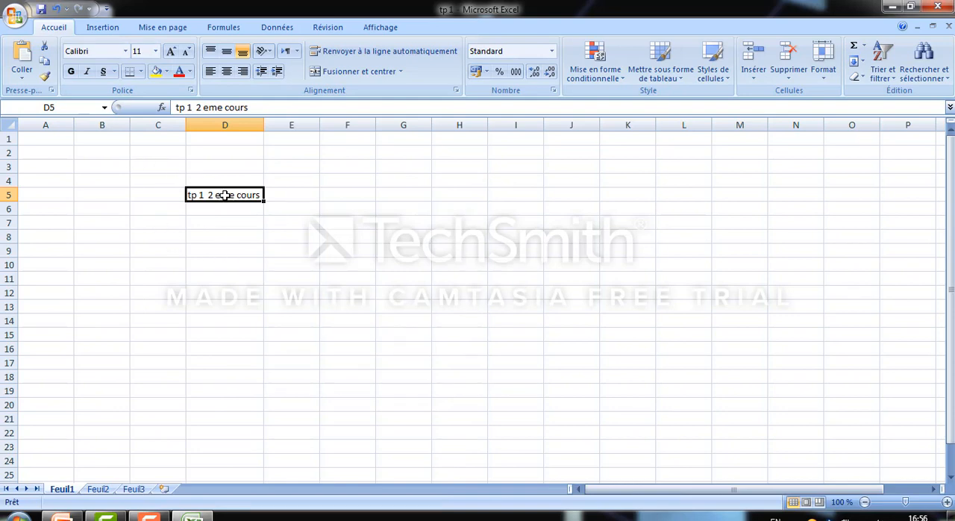
# Make the text in cell D5 bold and underlined with a font size of 22
pyautogui.click(72, 73)
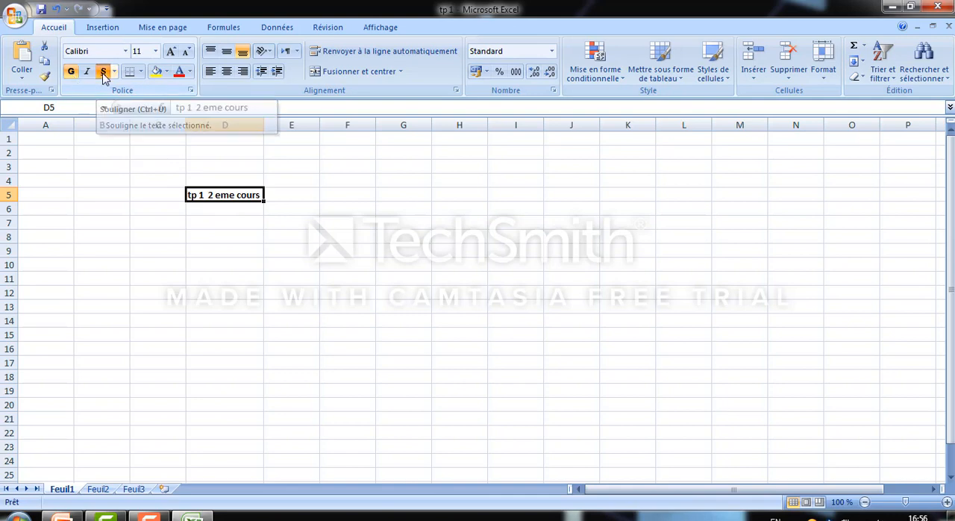
pyautogui.click(105, 73)
pyautogui.click(155, 52)
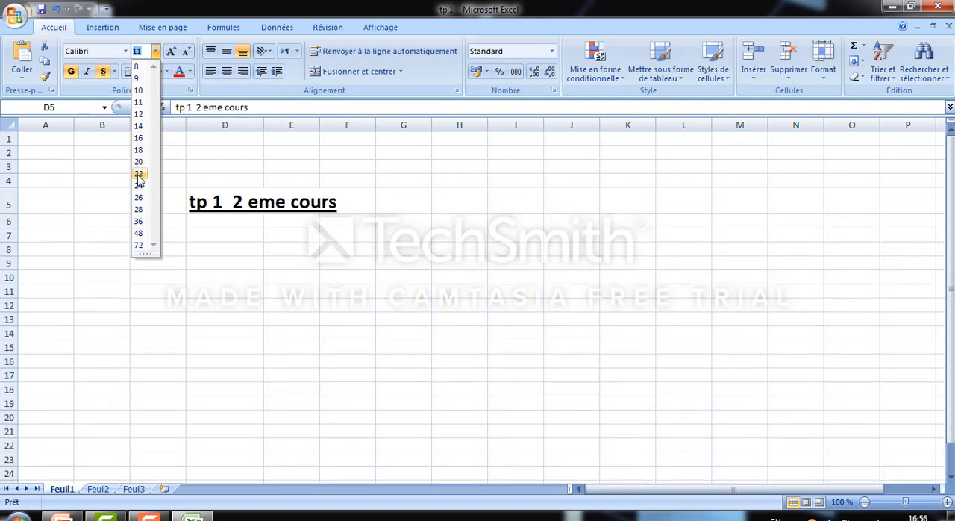
pyautogui.click(139, 176)
pyautogui.click(249, 288)
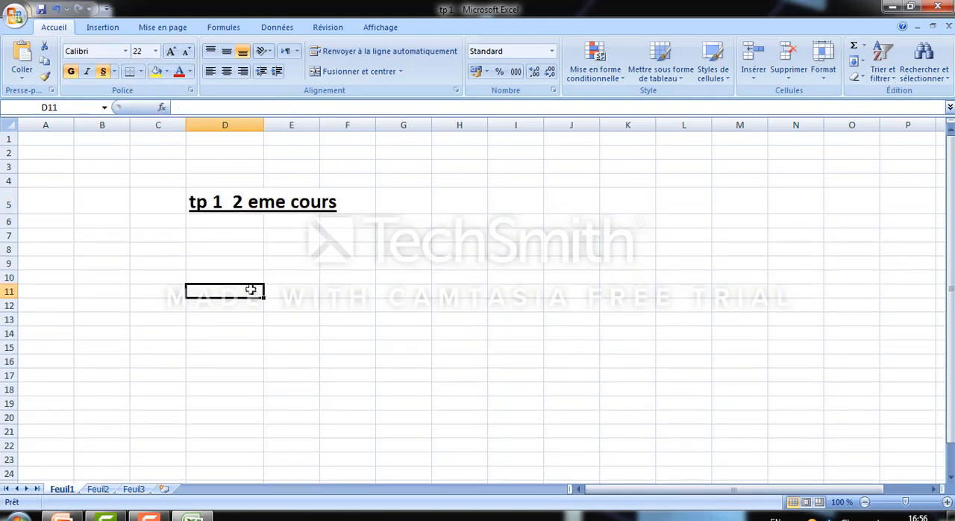
# Widen column D to fit the enlarged, bold text of cell D5
pyautogui.moveTo(265, 128); pyautogui.dragTo(342, 137)
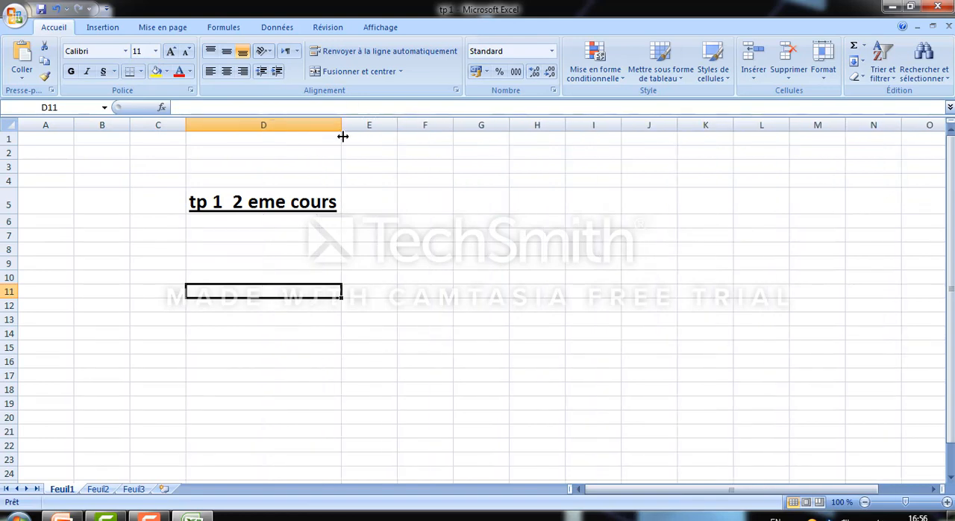
pyautogui.click(306, 248)
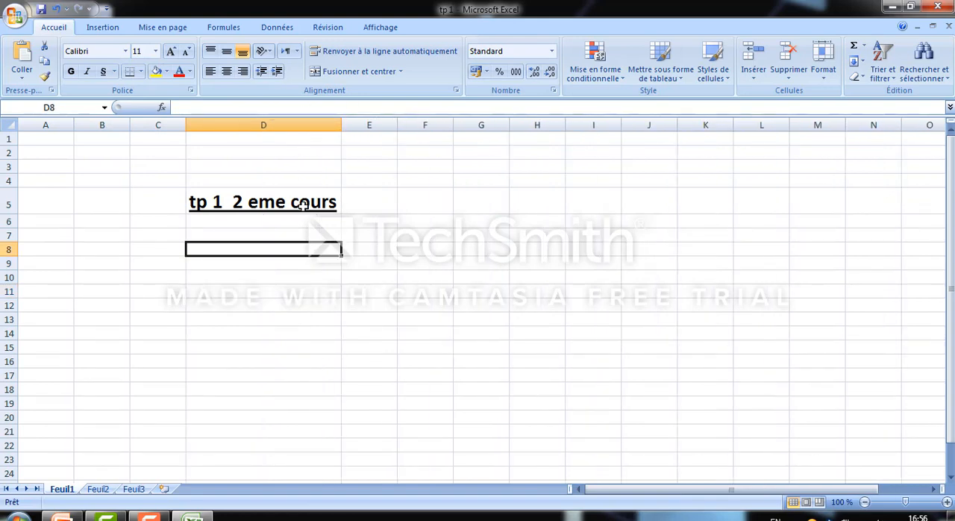
pyautogui.click(268, 229)
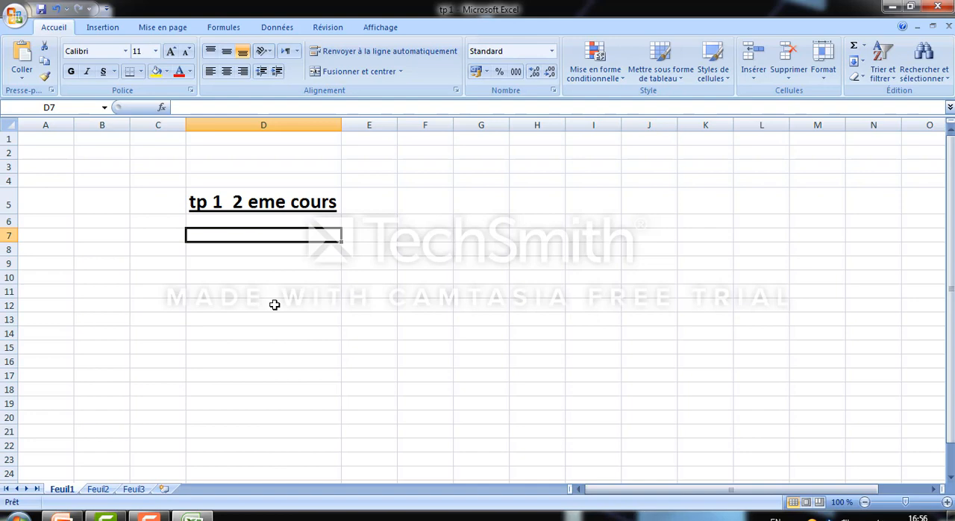
# Set the font color of cell D5 to standard red
pyautogui.click(283, 203)
pyautogui.click(191, 73)
pyautogui.click(190, 73)
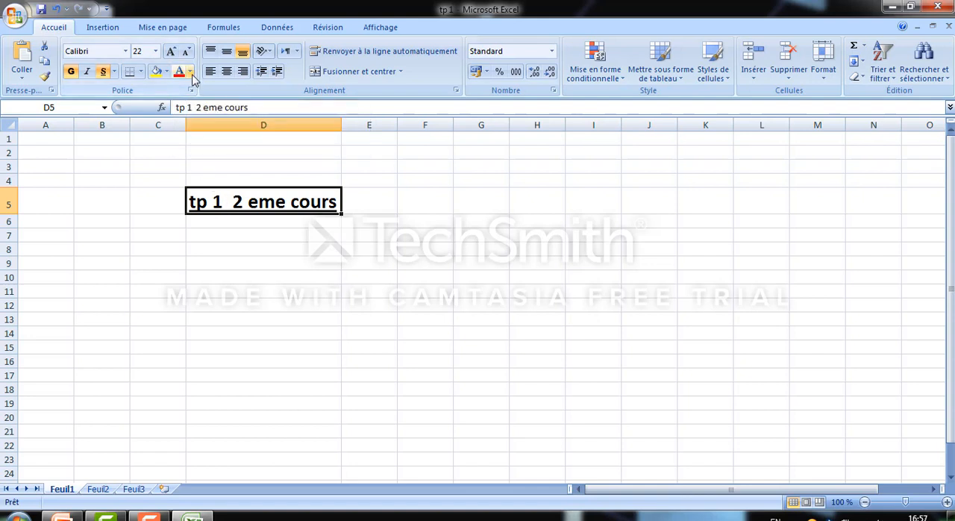
pyautogui.click(190, 72)
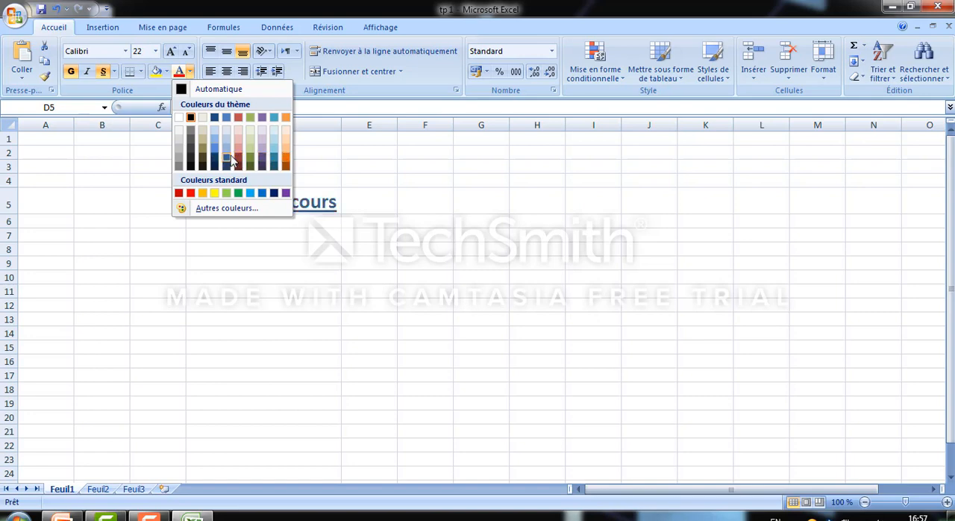
pyautogui.click(191, 194)
pyautogui.click(260, 281)
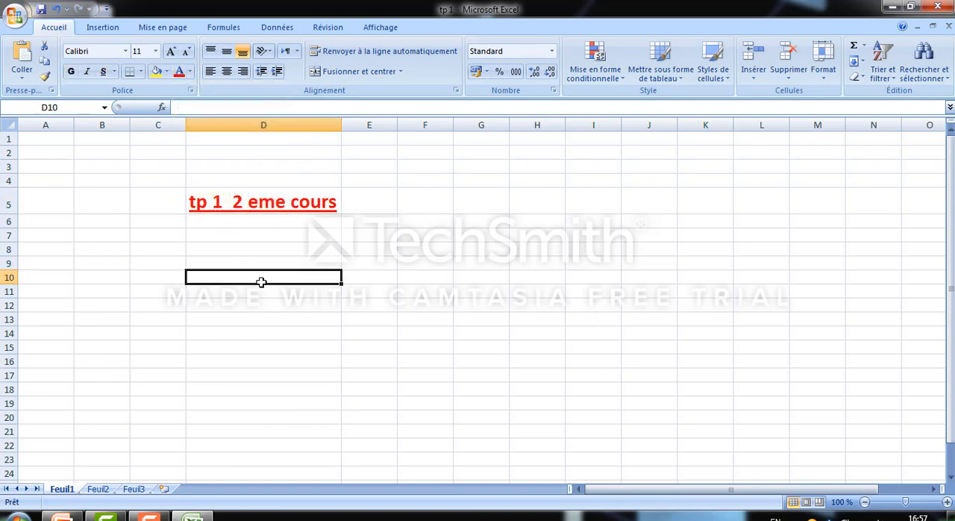
# Change the font color of cell D5 to a dark blue theme shade
pyautogui.click(254, 196)
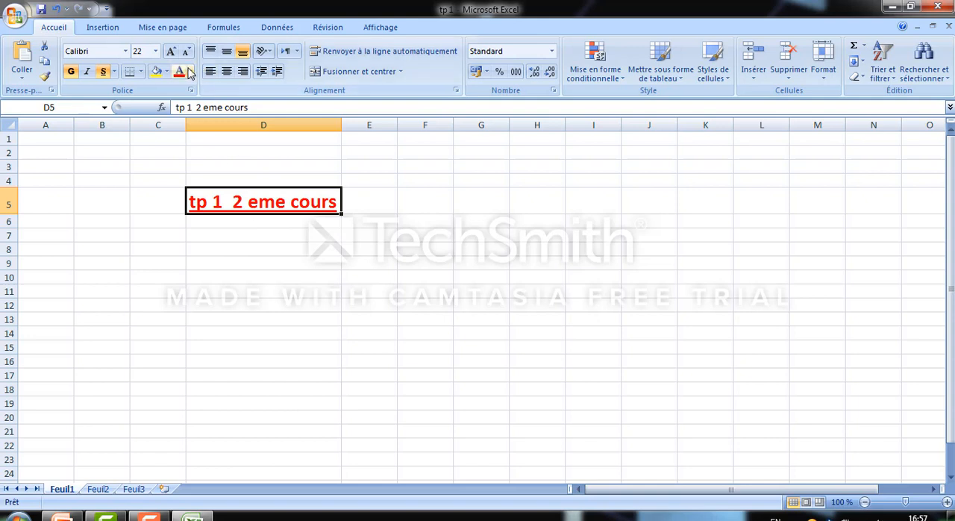
pyautogui.click(191, 72)
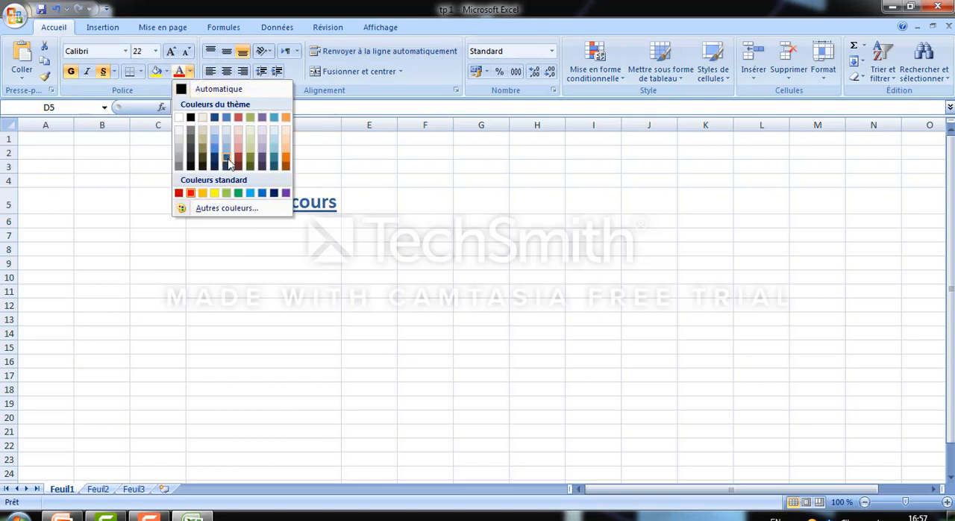
pyautogui.click(228, 162)
pyautogui.click(222, 238)
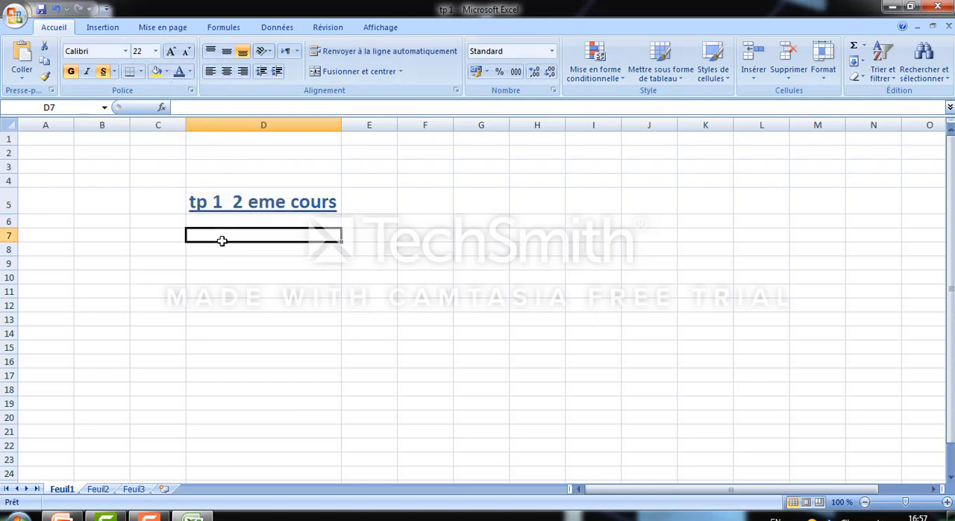
# Fill the background of cell D5 with a light grey theme color
pyautogui.click(206, 193)
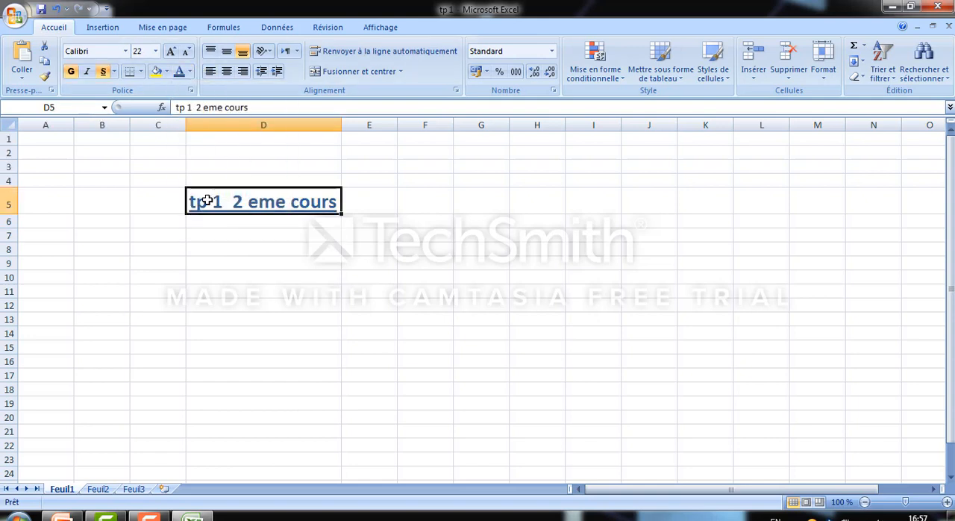
pyautogui.click(166, 72)
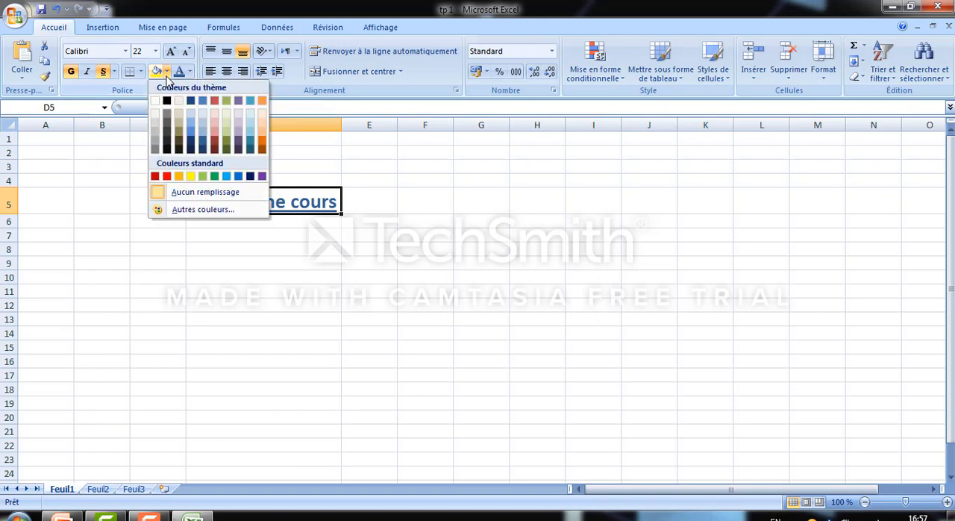
pyautogui.click(155, 129)
pyautogui.click(271, 304)
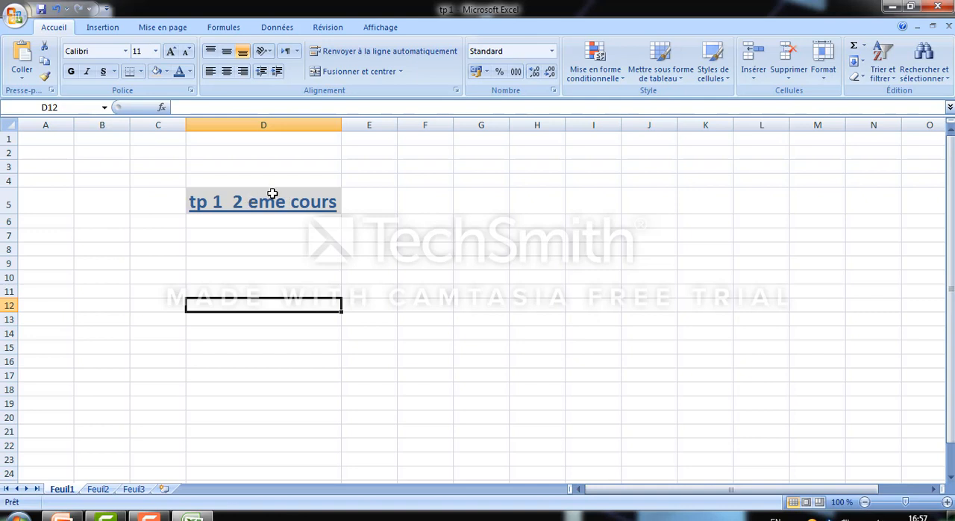
pyautogui.click(272, 194)
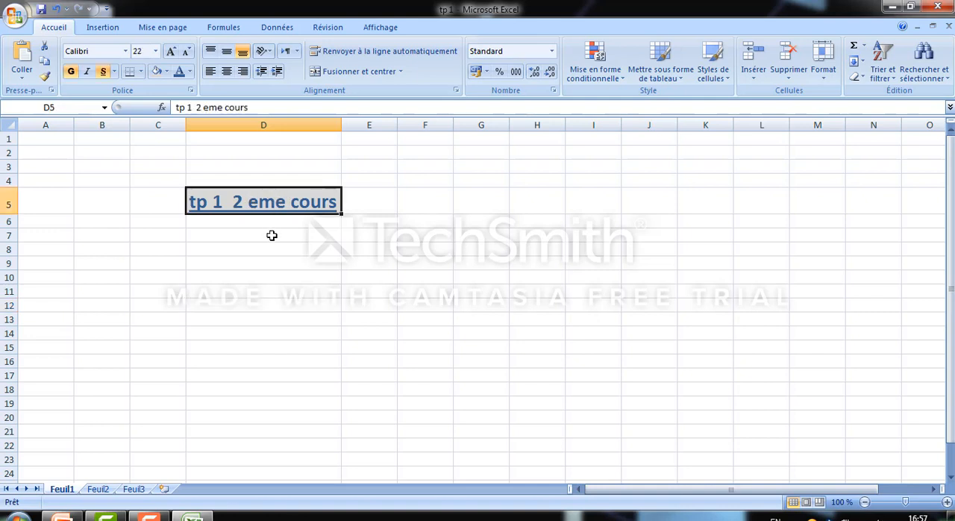
pyautogui.click(141, 74)
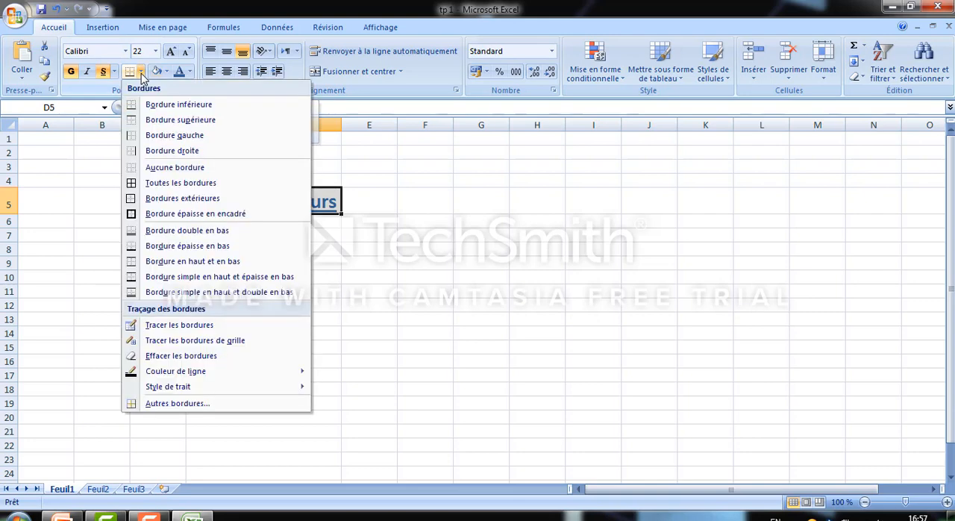
pyautogui.click(336, 260)
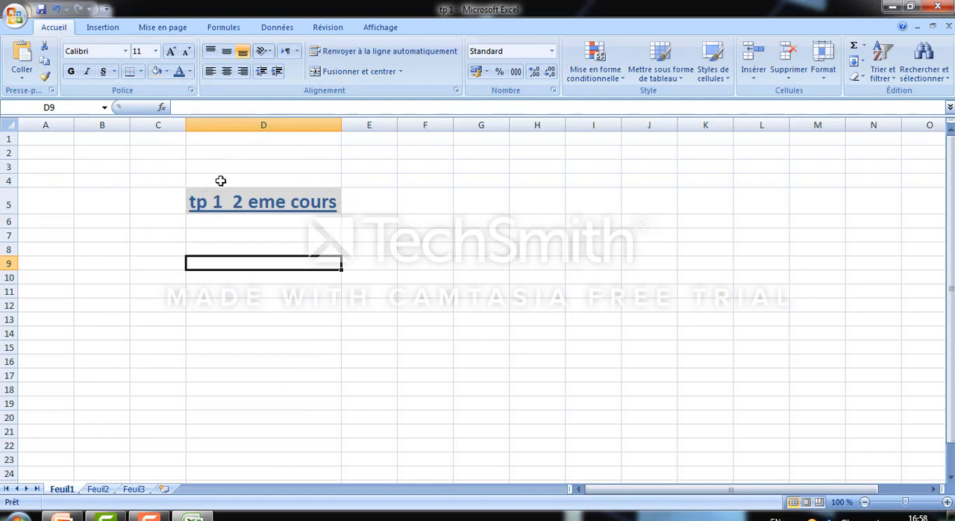
# Apply the thick box border (Bordure épaisse en encadré) around cell D5
pyautogui.click(246, 198)
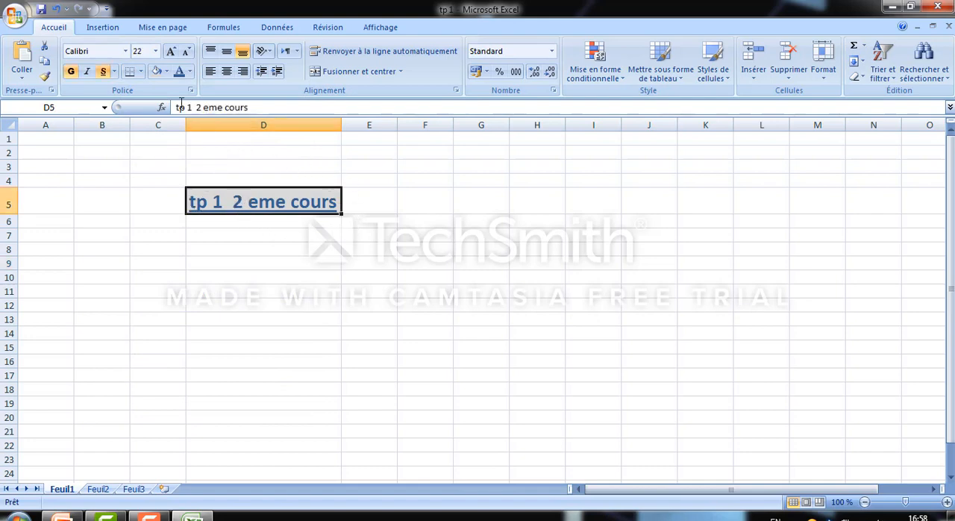
pyautogui.click(141, 72)
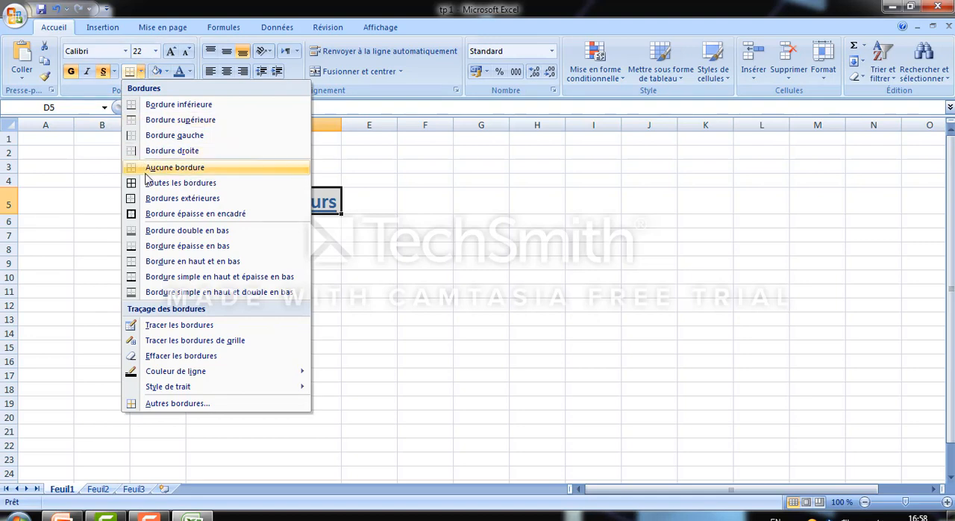
pyautogui.click(157, 213)
pyautogui.click(237, 292)
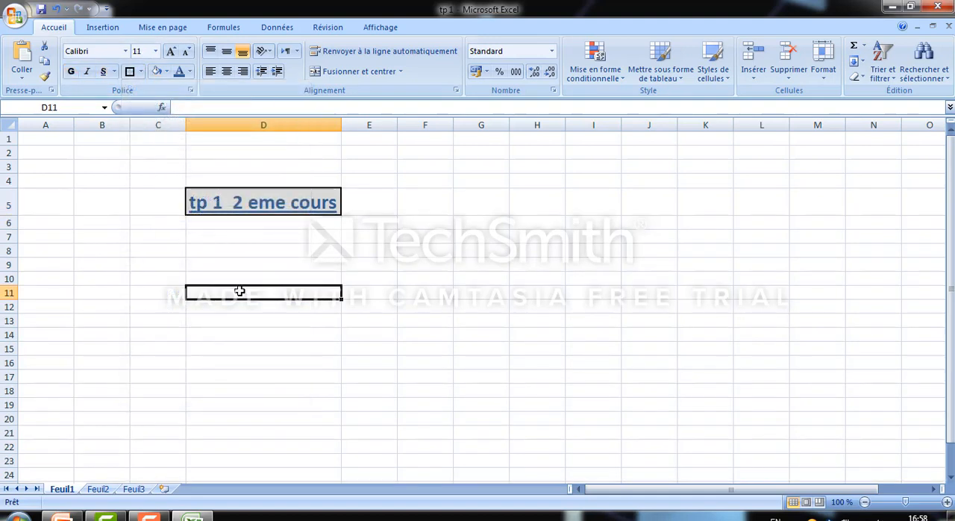
# Examine the border options available for cell D5, including the border settings in its cell format dialog
pyautogui.click(141, 72)
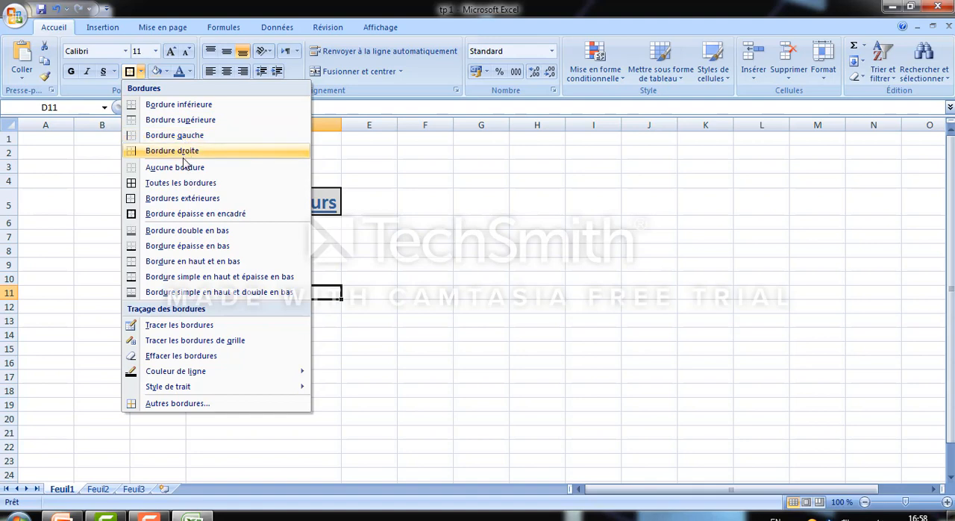
pyautogui.press('Escape')
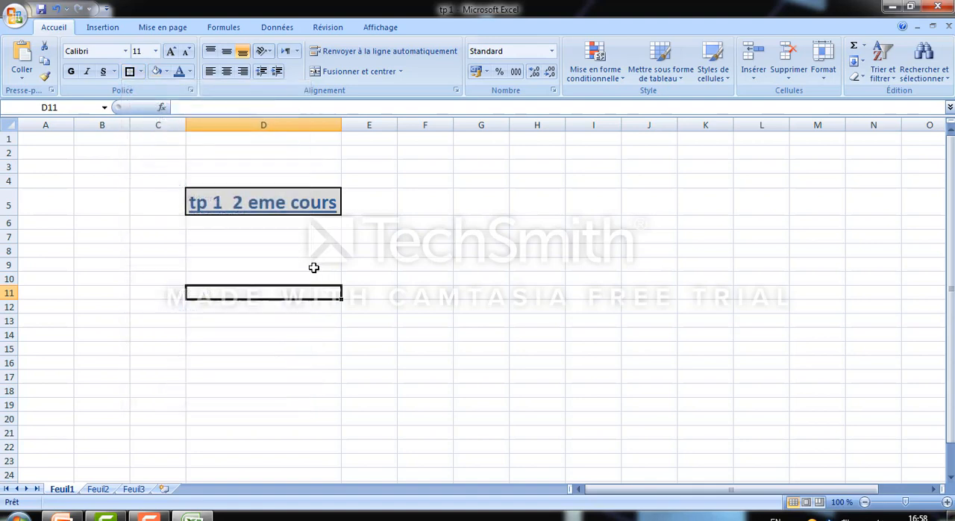
pyautogui.rightClick(270, 206)
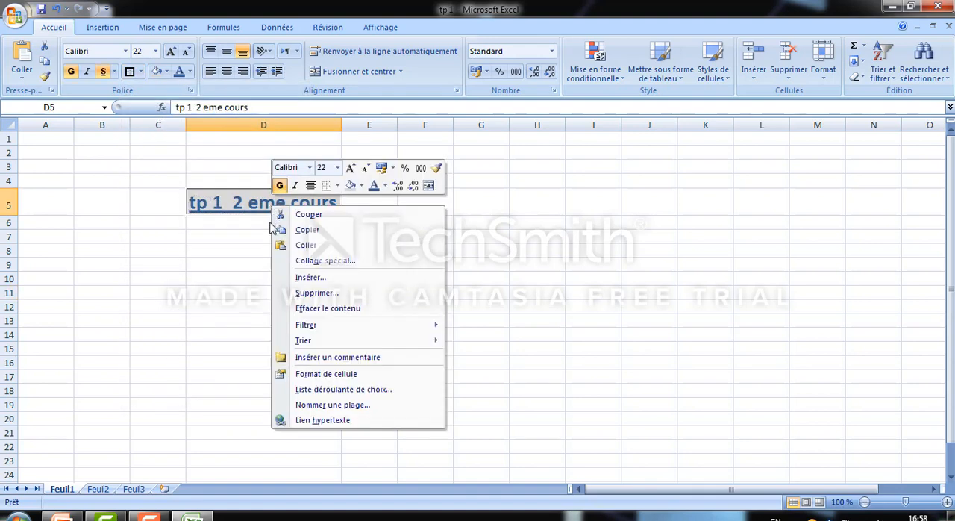
pyautogui.click(313, 374)
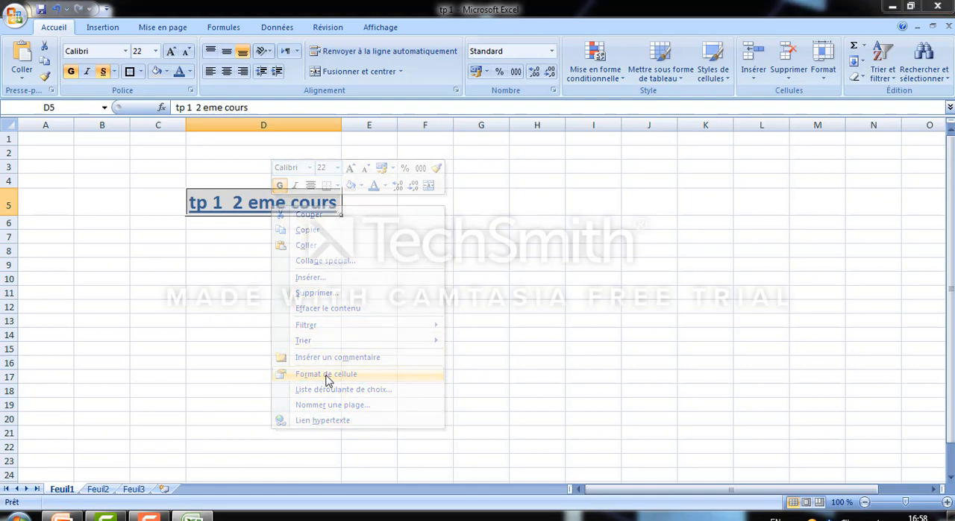
pyautogui.click(282, 217)
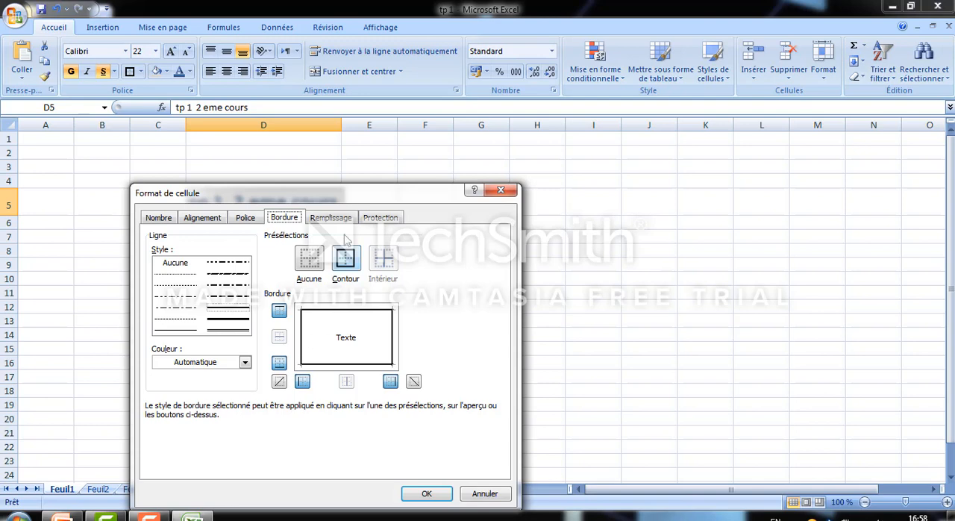
pyautogui.moveTo(352, 196); pyautogui.dragTo(351, 185)
pyautogui.click(499, 179)
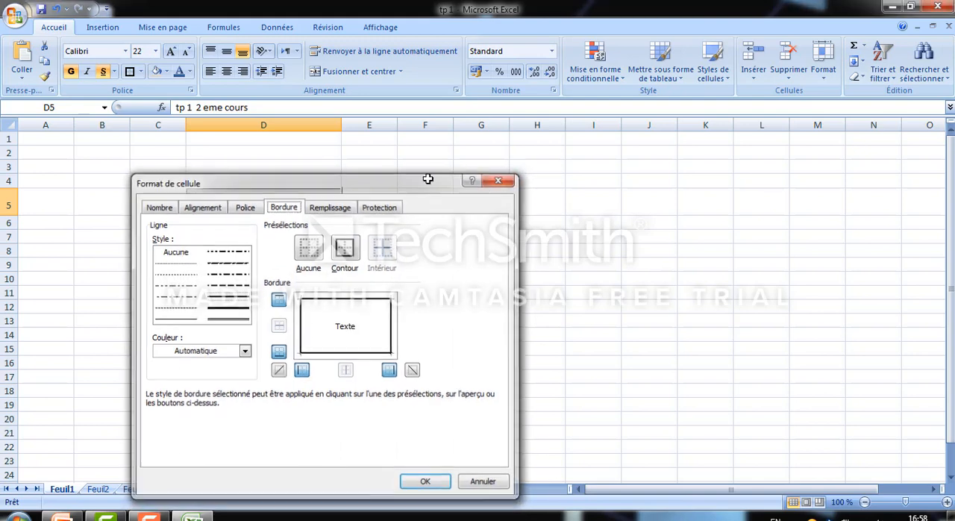
pyautogui.click(140, 72)
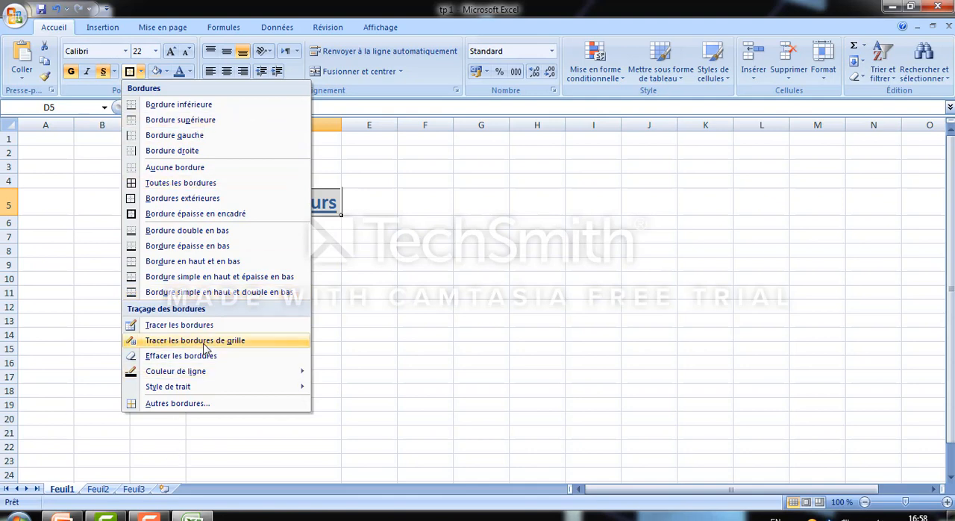
pyautogui.click(392, 338)
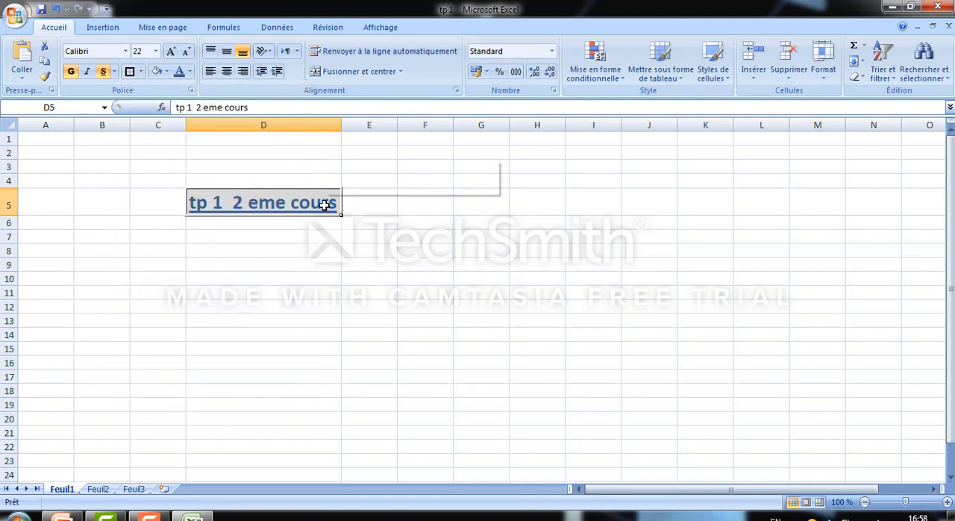
# Remove the left border of cell D5 through its cell format settings
pyautogui.rightClick(326, 202)
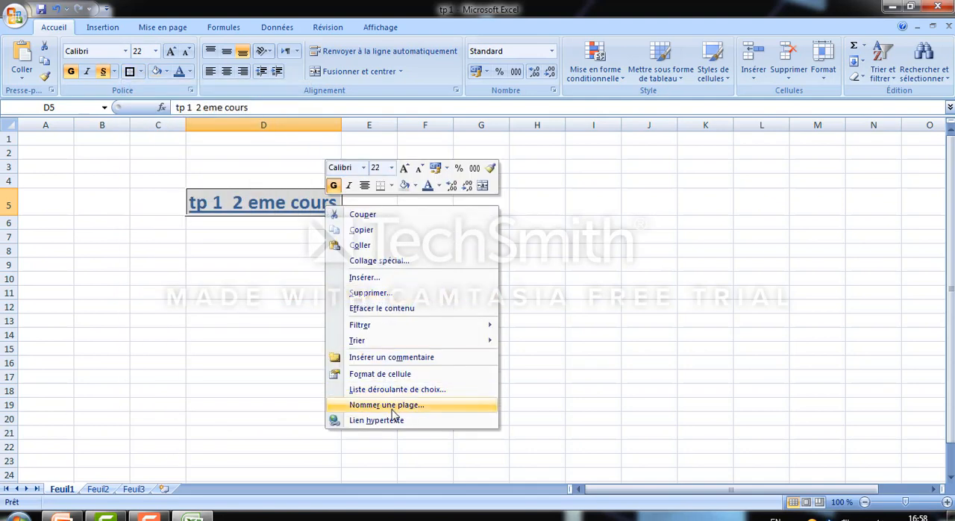
pyautogui.click(400, 377)
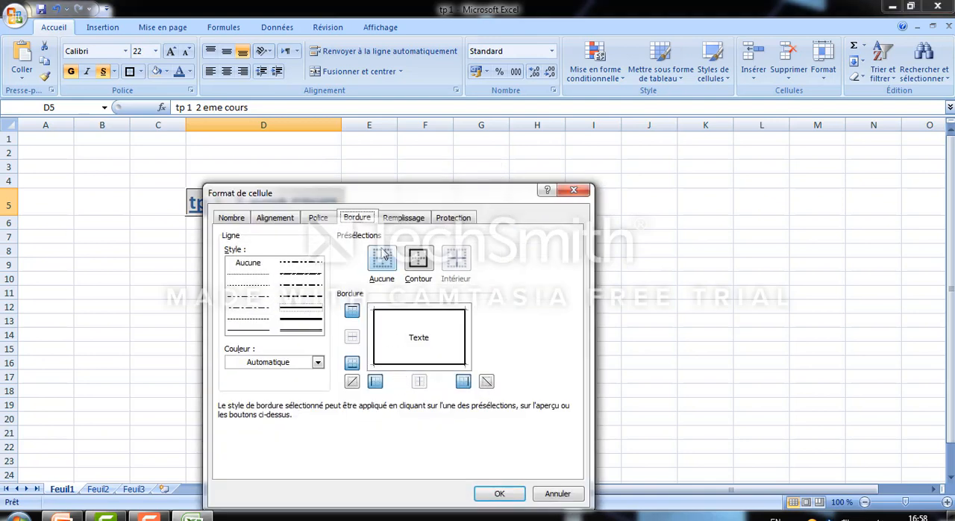
pyautogui.click(375, 337)
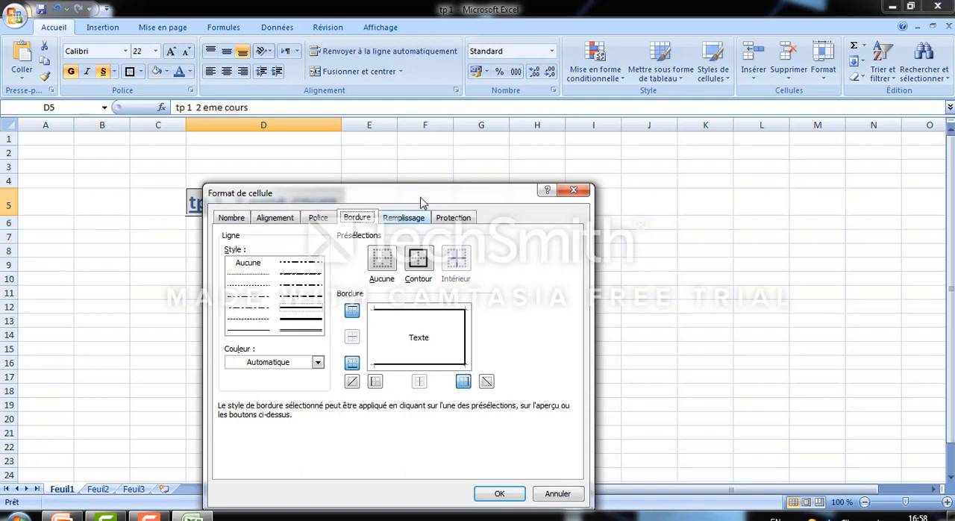
pyautogui.moveTo(421, 196); pyautogui.dragTo(443, 183)
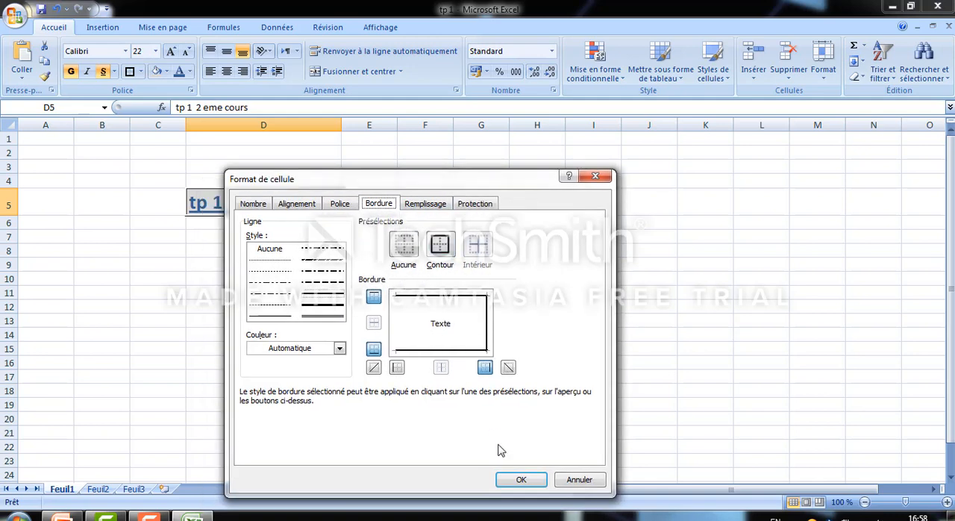
pyautogui.click(515, 482)
pyautogui.click(420, 390)
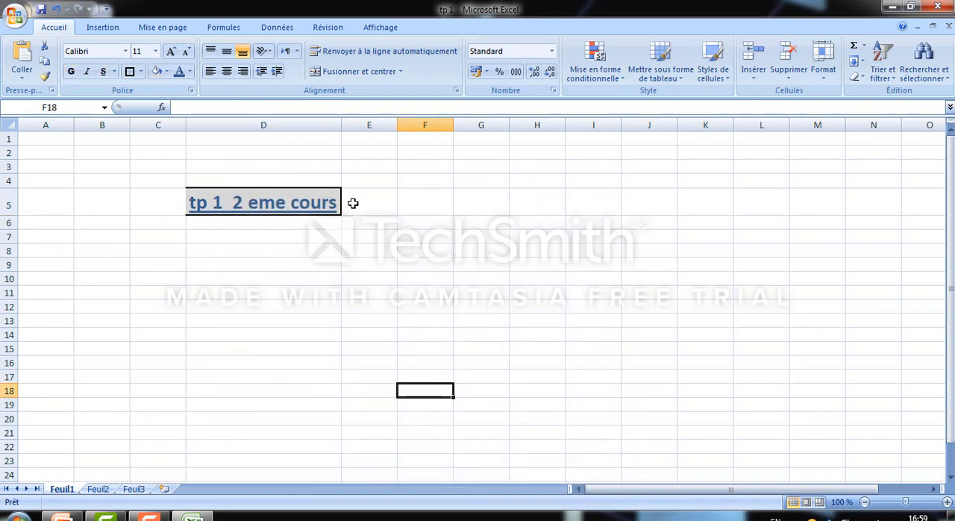
# Restore the left border of cell D5 in its cell format settings
pyautogui.click(259, 195)
pyautogui.rightClick(262, 199)
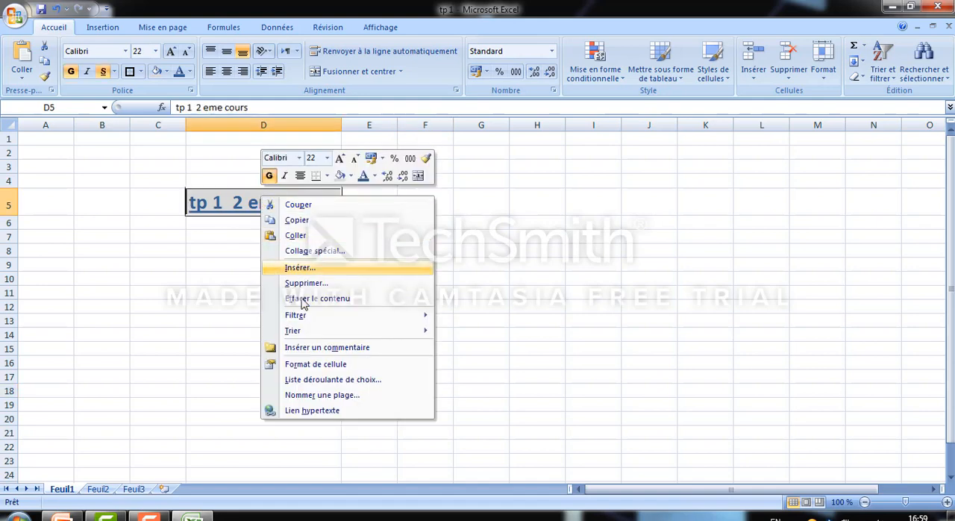
pyautogui.click(316, 364)
pyautogui.click(296, 338)
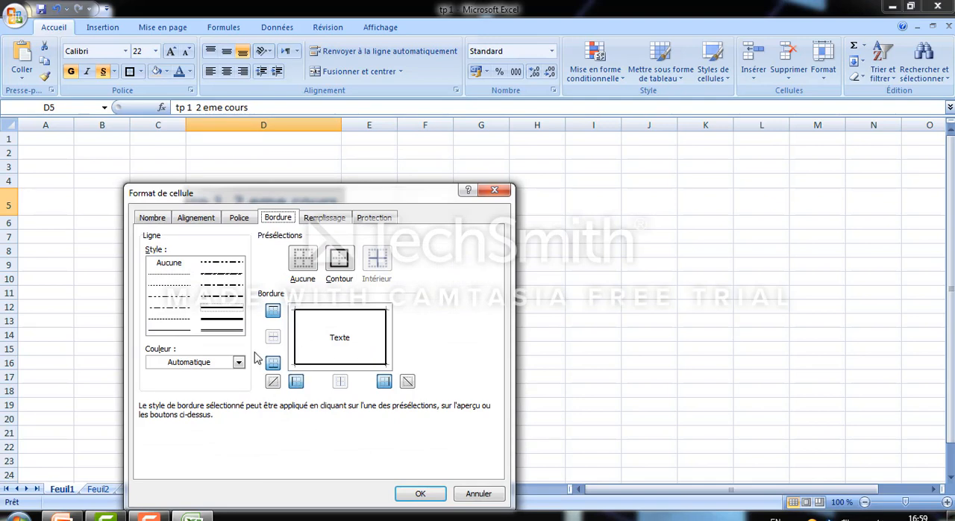
# Try to turn the border of cell D5 into a thick line in standard red
pyautogui.click(217, 287)
pyautogui.click(216, 297)
pyautogui.click(217, 319)
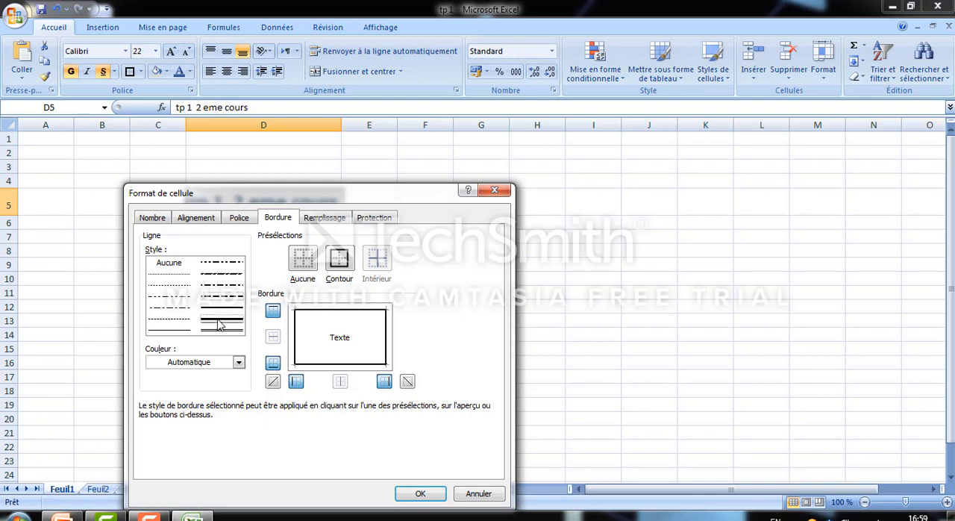
pyautogui.click(239, 363)
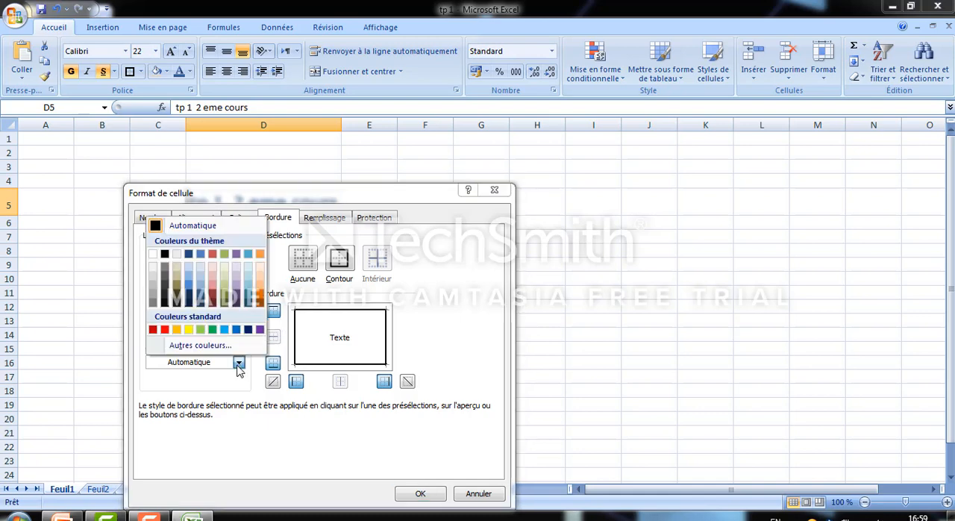
pyautogui.click(164, 329)
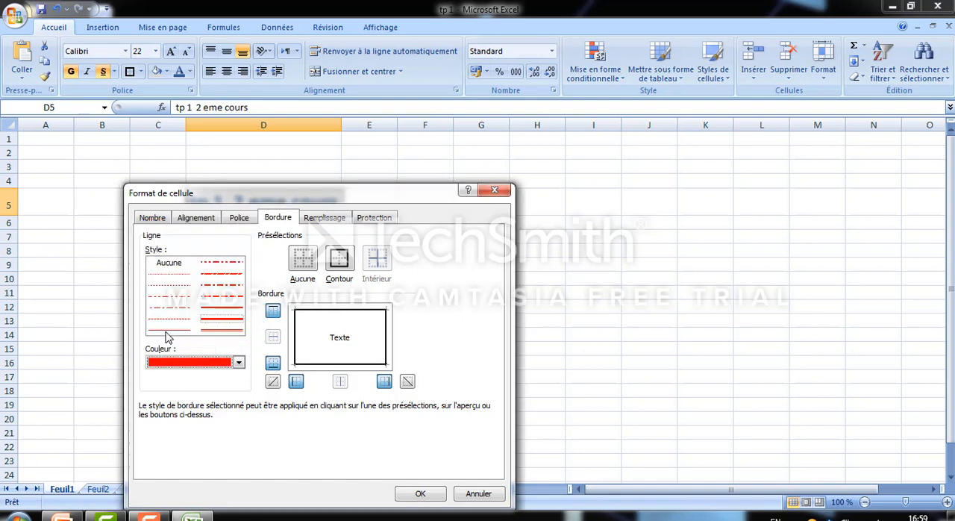
pyautogui.click(420, 493)
pyautogui.click(429, 349)
# Set the border line color of cell D5 to standard red and apply it as an outline (Contour)
pyautogui.click(340, 202)
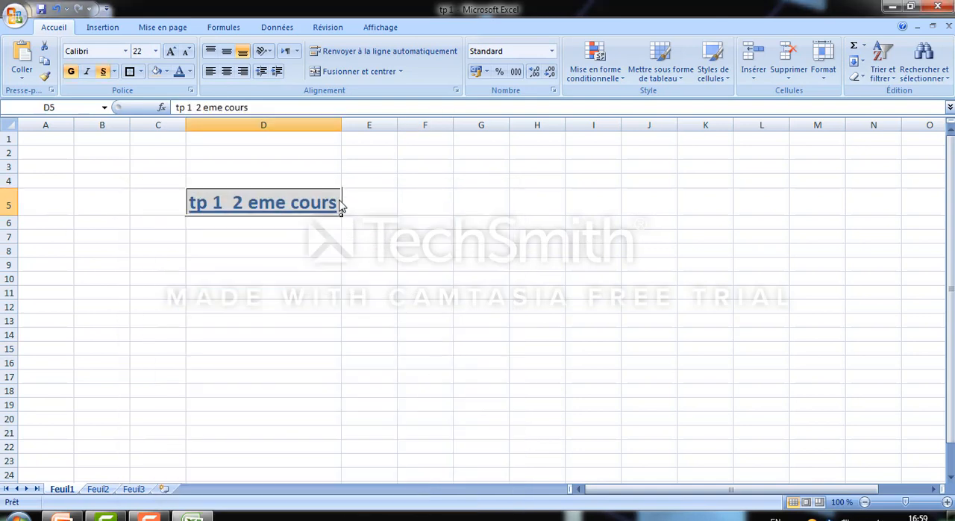
pyautogui.rightClick(341, 201)
pyautogui.click(393, 368)
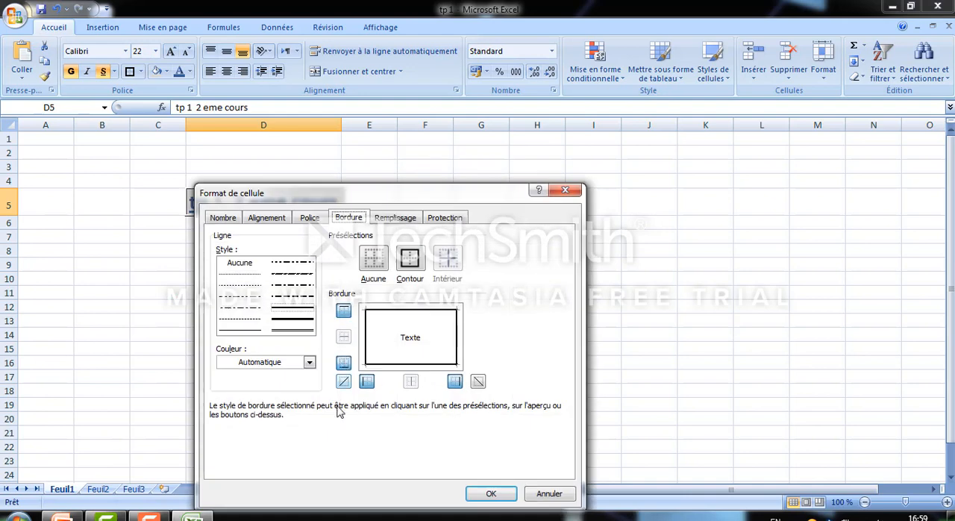
pyautogui.click(301, 288)
pyautogui.click(300, 306)
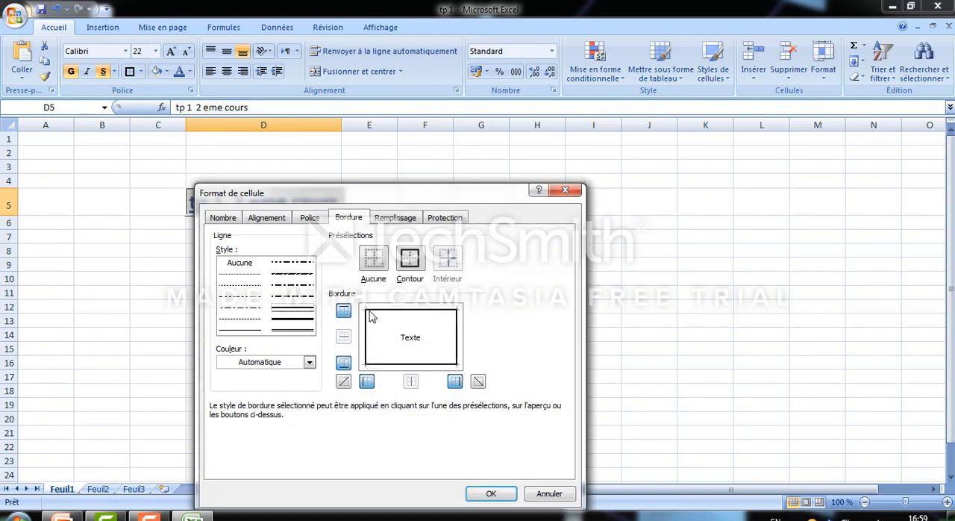
pyautogui.click(309, 362)
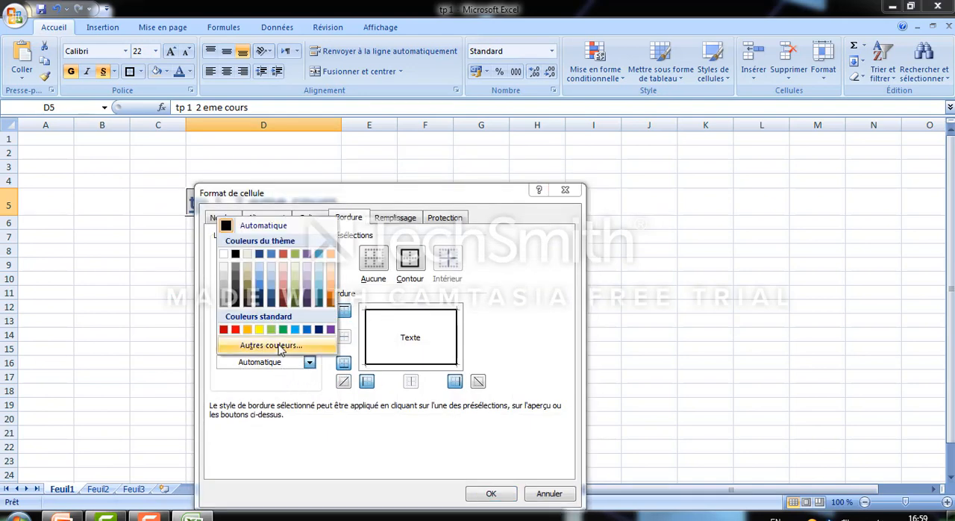
pyautogui.click(235, 329)
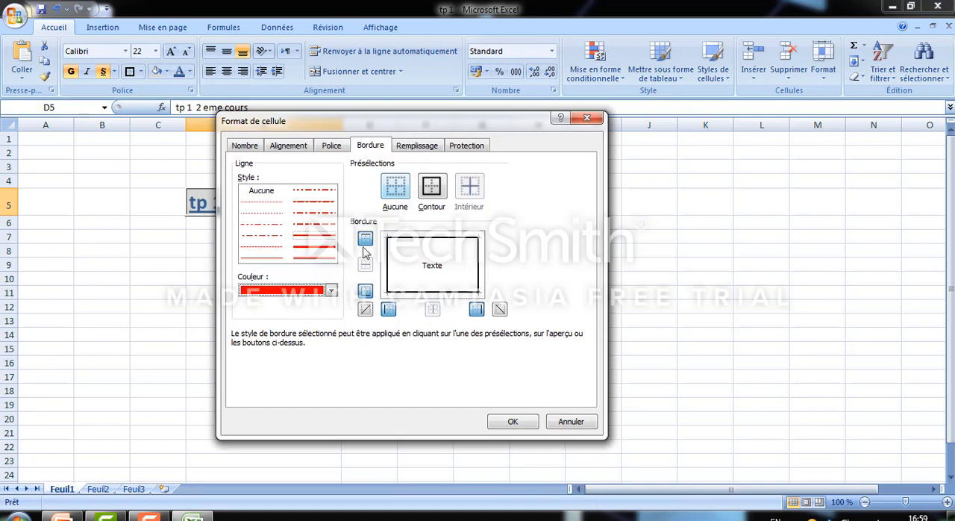
pyautogui.click(434, 194)
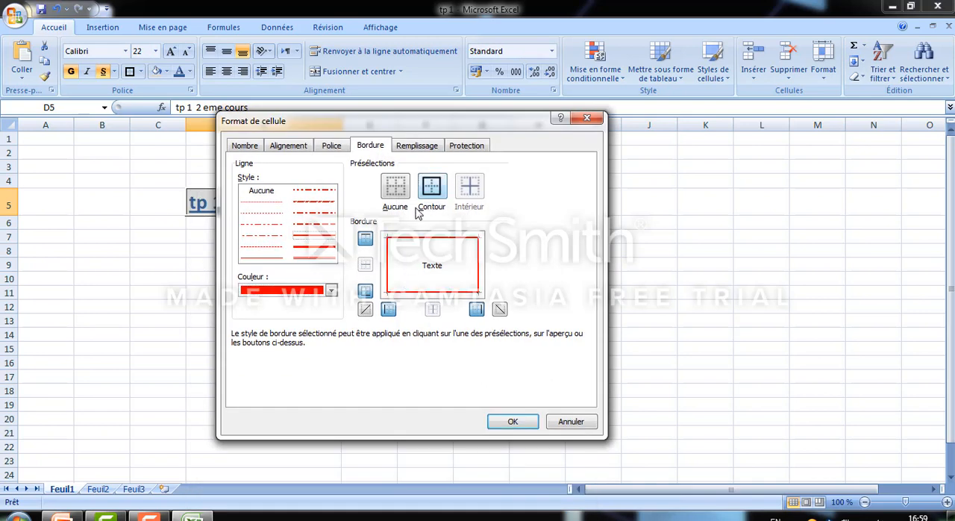
# Change the red outline of cell D5 to the slanted dash-dot line style and confirm the cell format
pyautogui.click(319, 224)
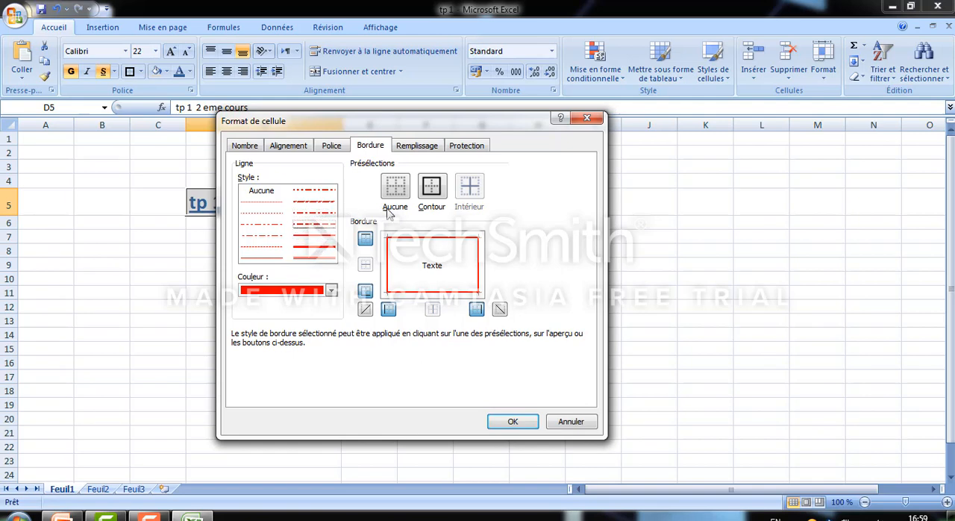
pyautogui.click(437, 183)
pyautogui.click(317, 202)
pyautogui.click(433, 190)
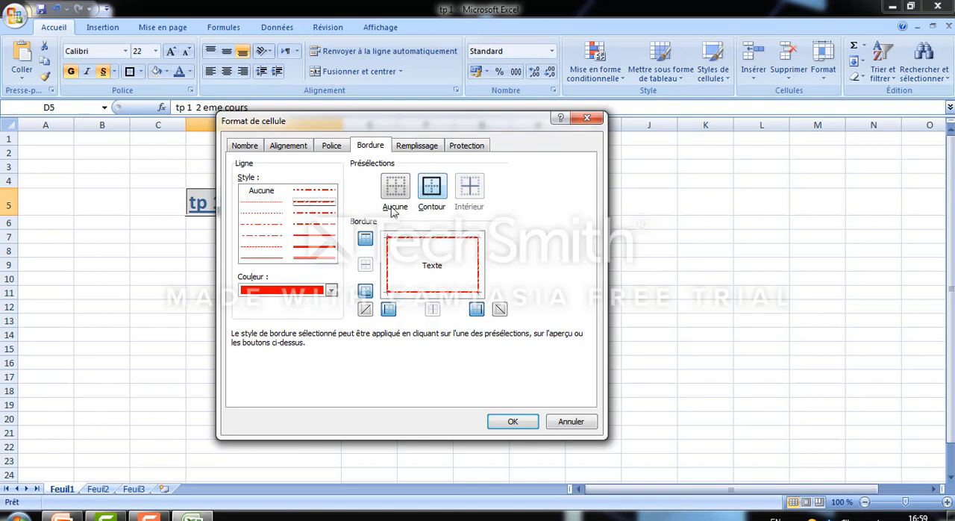
pyautogui.click(509, 423)
pyautogui.click(410, 347)
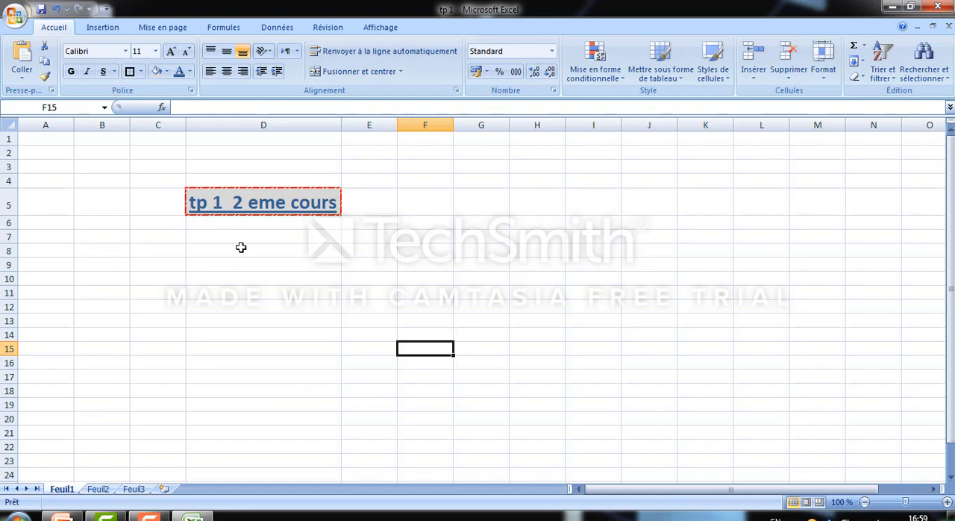
pyautogui.click(266, 262)
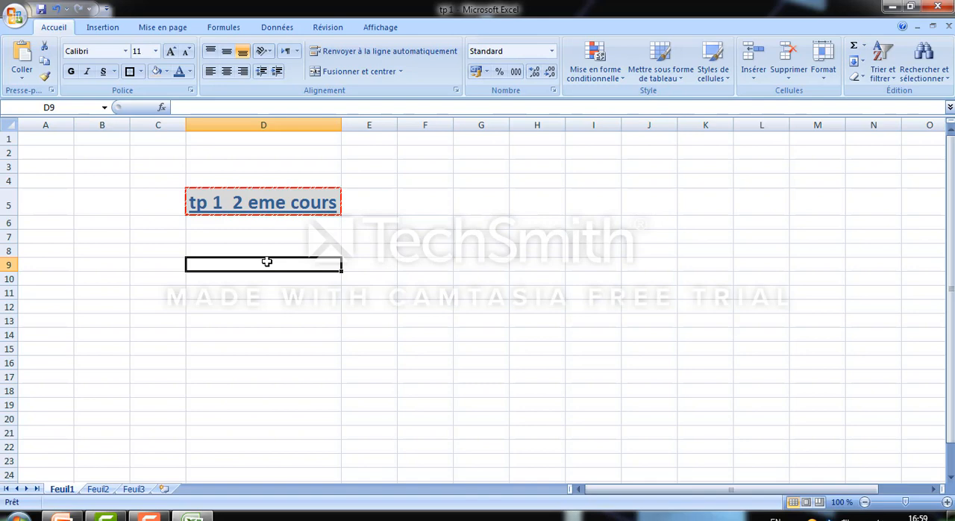
pyautogui.click(288, 254)
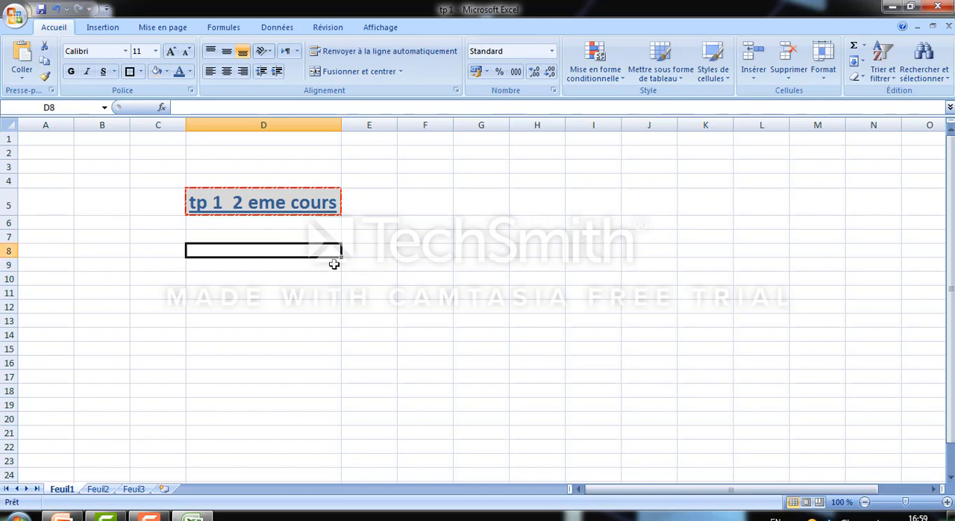
pyautogui.moveTo(326, 252)
pyautogui.mouseDown()
pyautogui.moveTo(542, 256)
pyautogui.moveTo(564, 357)
pyautogui.moveTo(596, 350)
pyautogui.mouseUp()
pyautogui.click(432, 307)
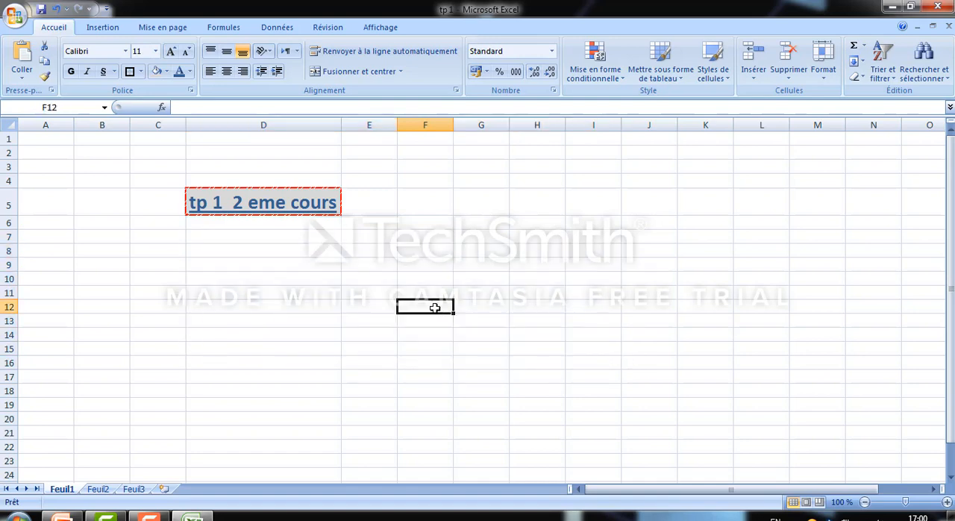
pyautogui.click(385, 289)
pyautogui.click(383, 266)
pyautogui.click(384, 285)
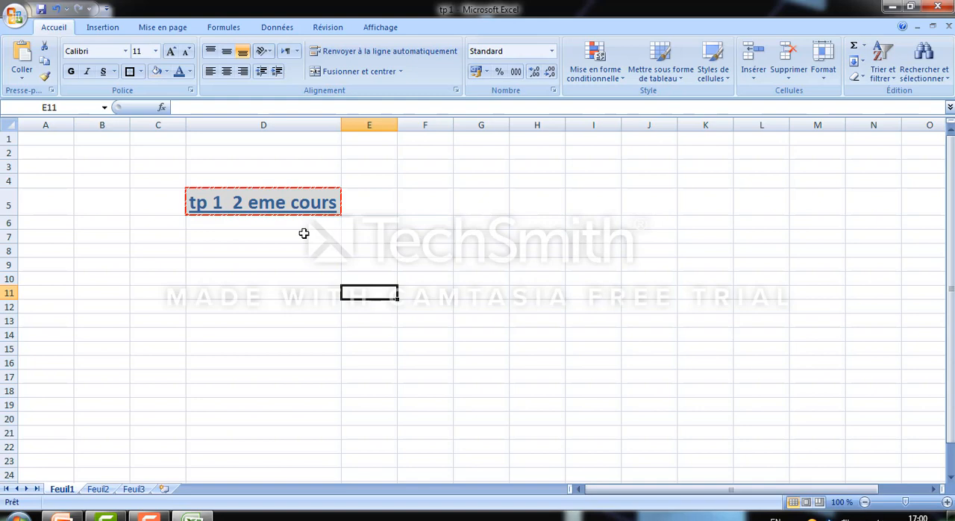
pyautogui.click(281, 278)
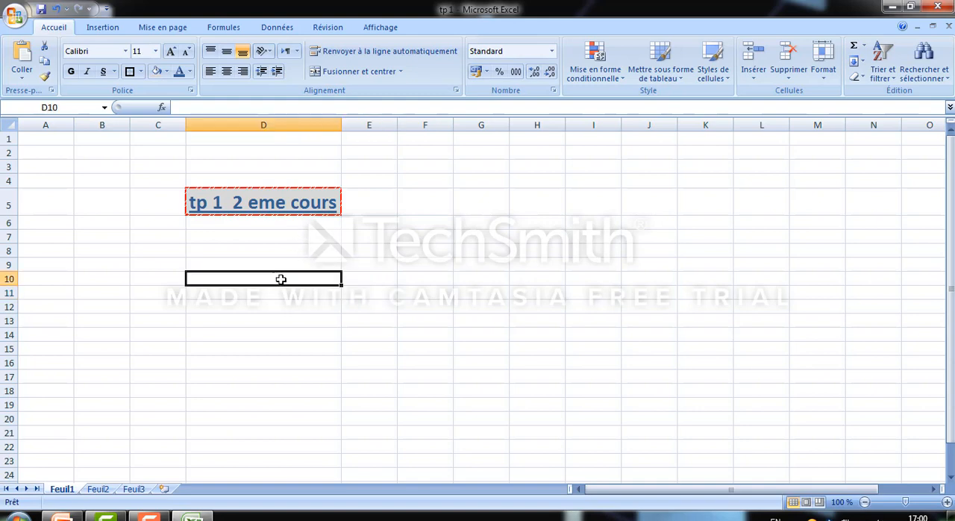
pyautogui.click(293, 265)
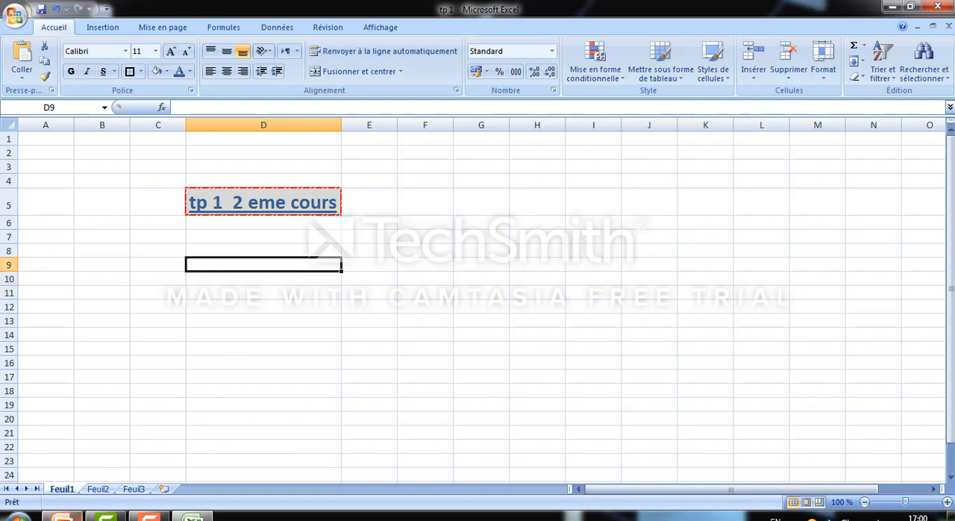
# Switch to the course presentation in PowerPoint and start the slide show from slide 3
pyautogui.click(74, 514)
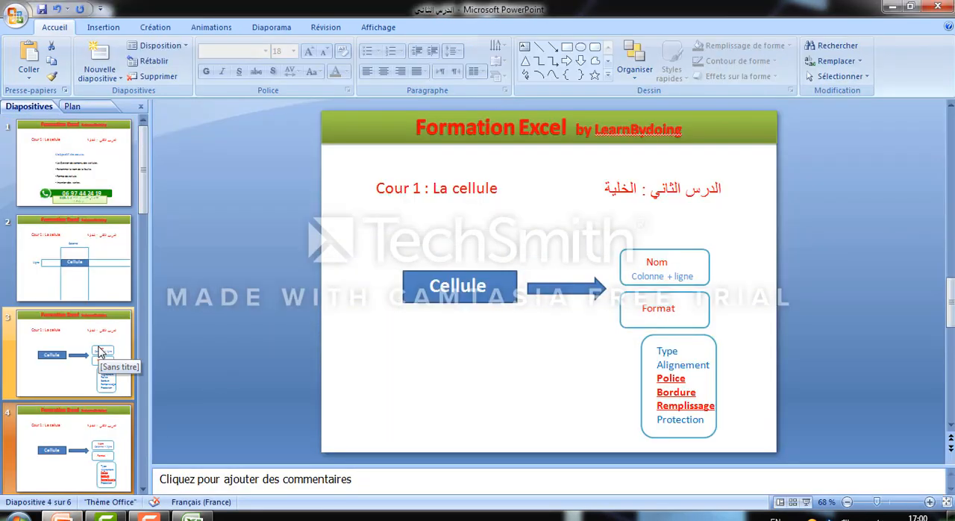
pyautogui.click(101, 353)
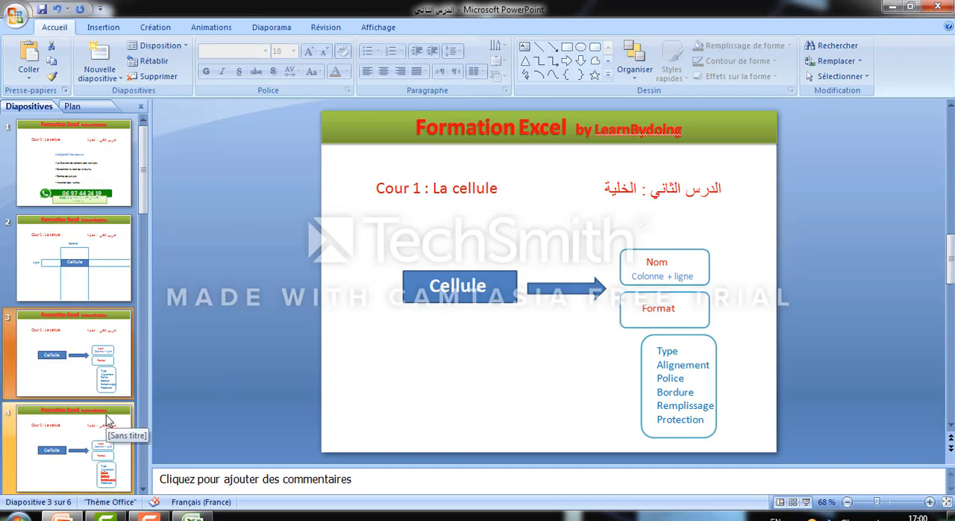
pyautogui.click(806, 502)
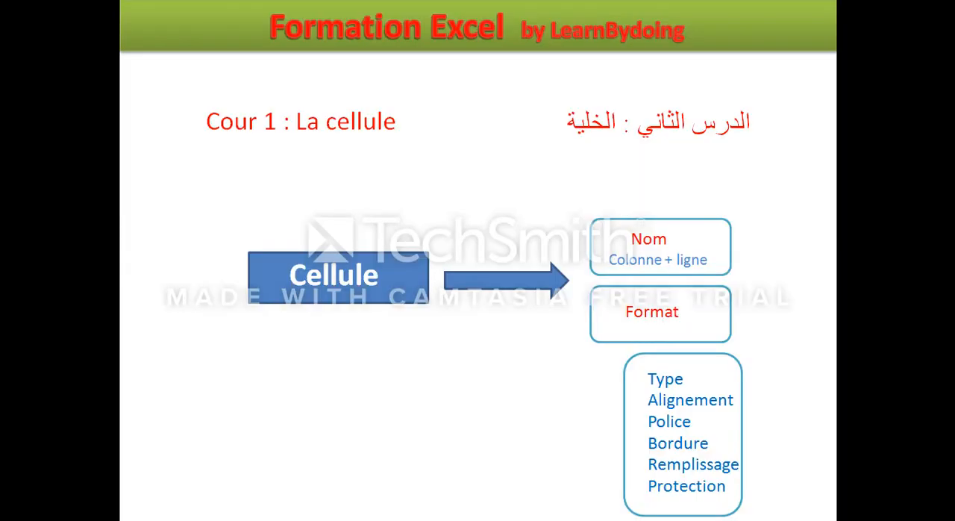
# Show the slide highlighting Police, Bordure and Remplissage, and go back to the slide listing the course objectives
pyautogui.press('Right')
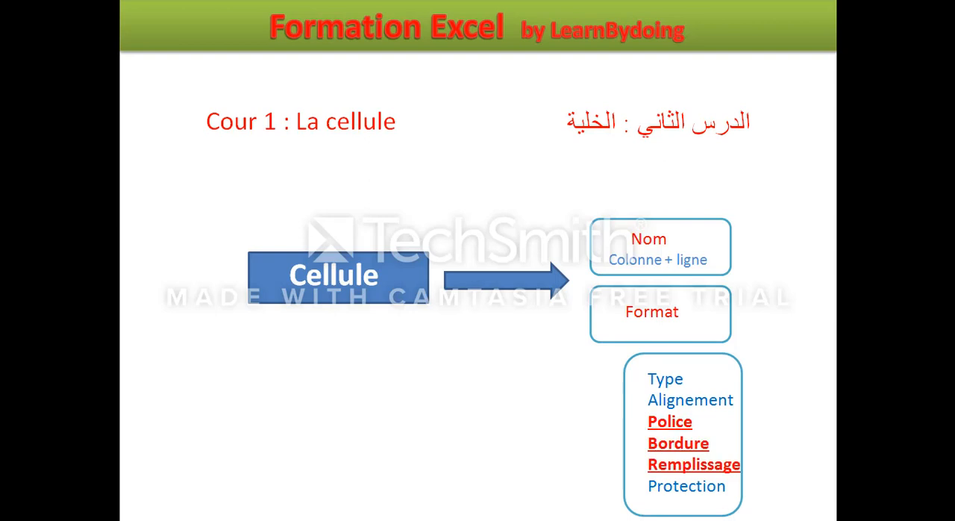
pyautogui.press('Left')
pyautogui.press('Left')
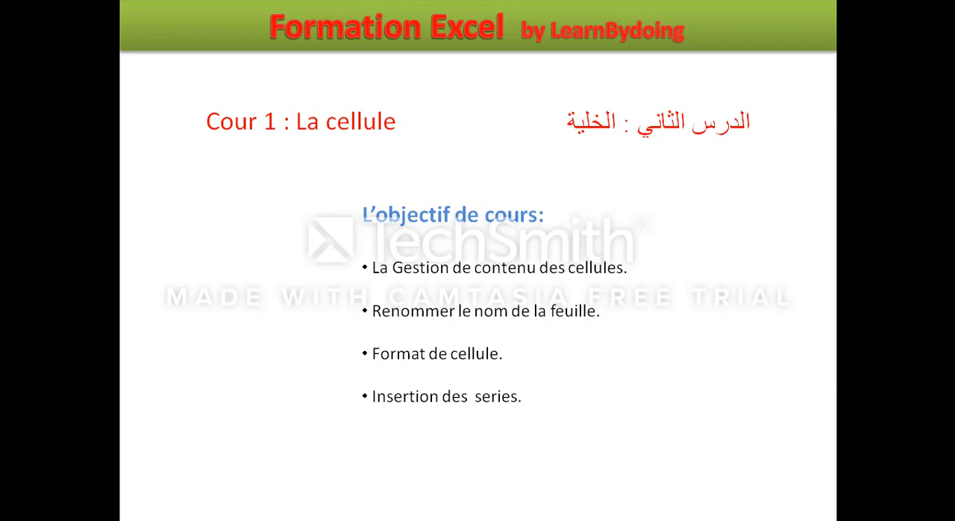
# Leave the slide show and switch to the "tp 1" workbook in Excel
pyautogui.hotkey('alt', 'Tab')
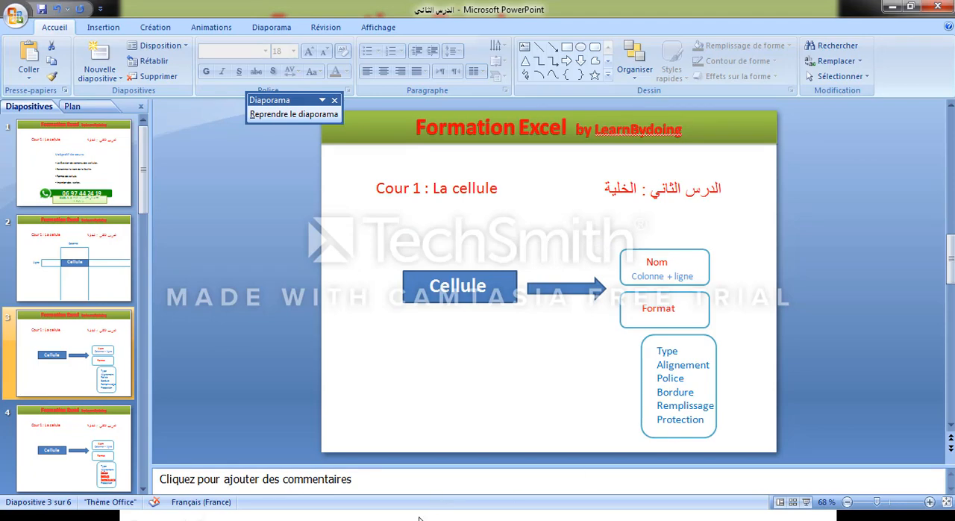
pyautogui.press('super')
pyautogui.click(192, 516)
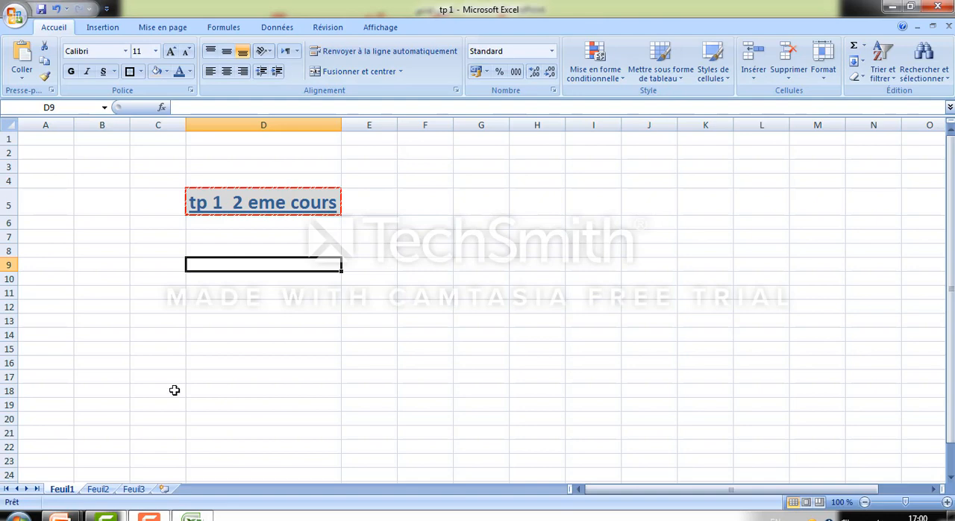
# Rename the worksheet Feuil1 as "Tp 1 format cellule"
pyautogui.rightClick(68, 491)
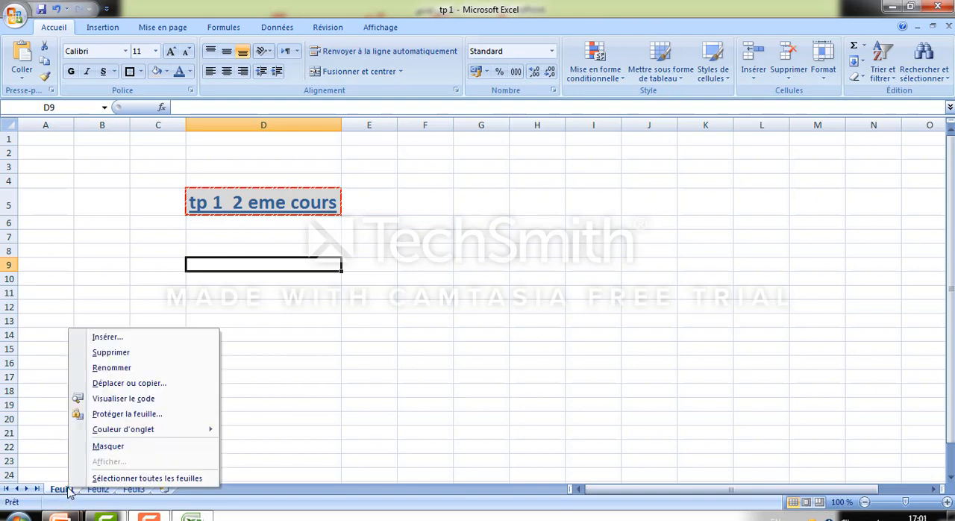
pyautogui.rightClick(60, 491)
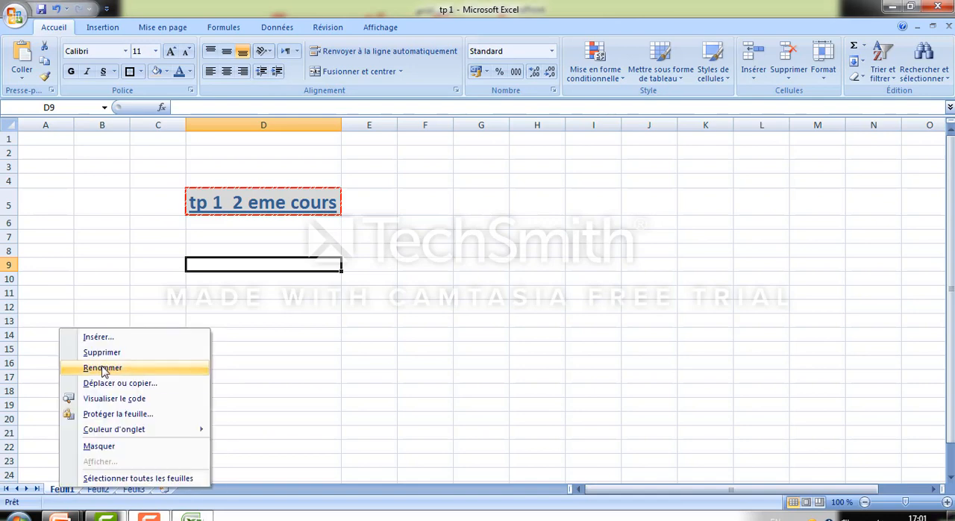
pyautogui.click(103, 369)
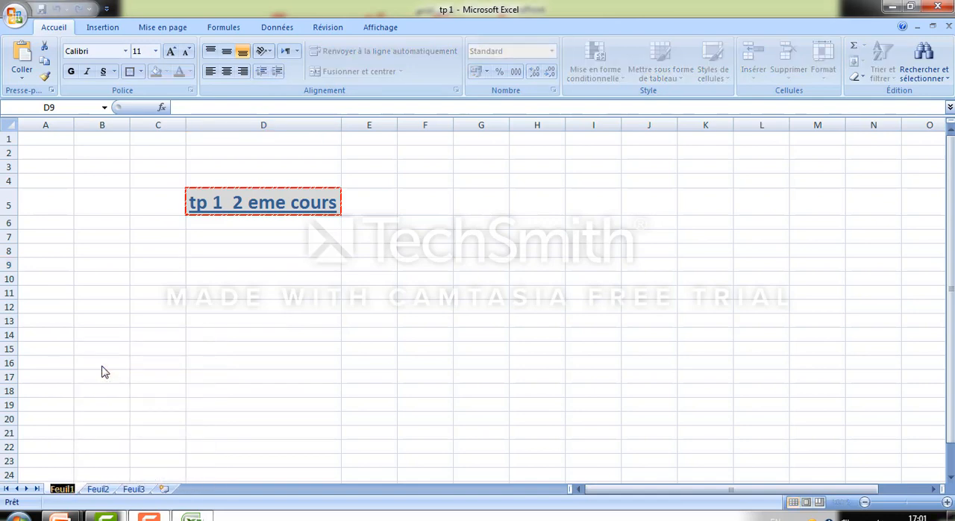
pyautogui.write('Tp')
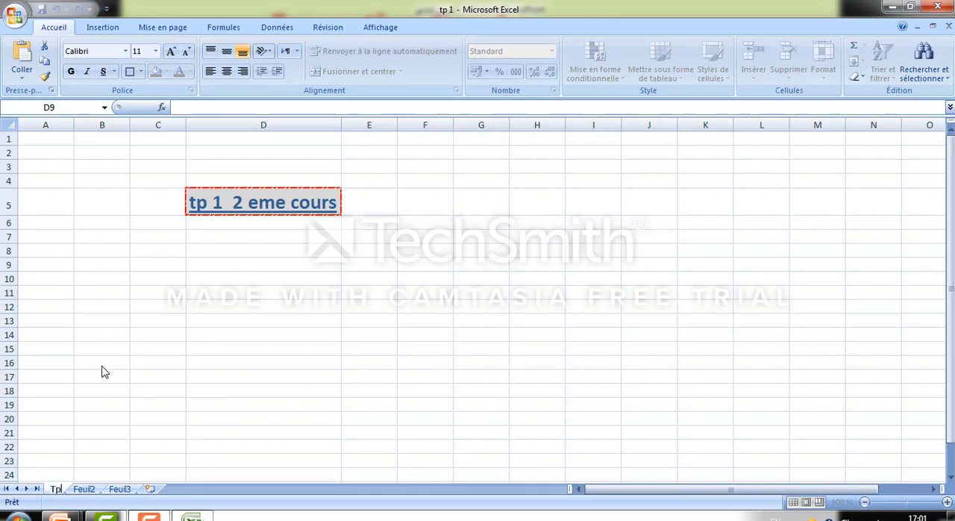
pyautogui.write(' 1')
pyautogui.press('BackSpace')
pyautogui.write('1 f')
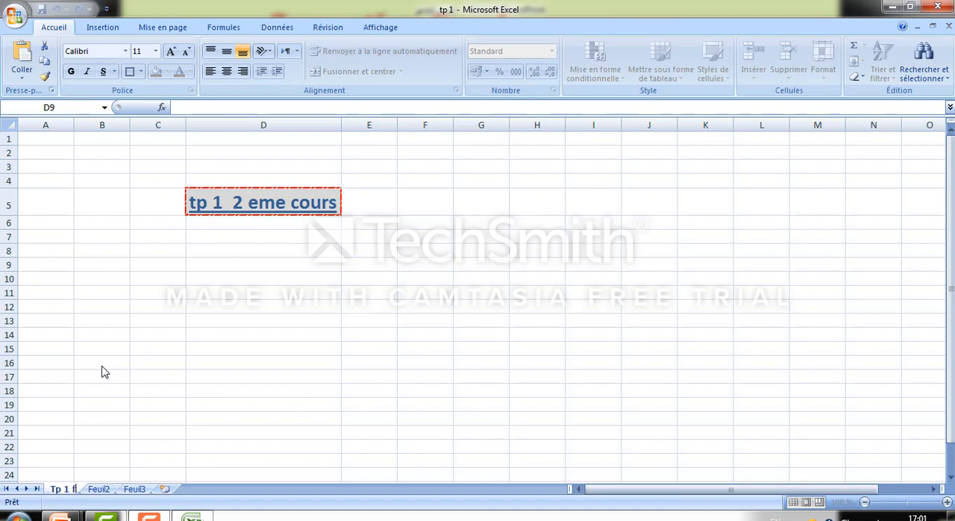
pyautogui.write('ormat cellule')
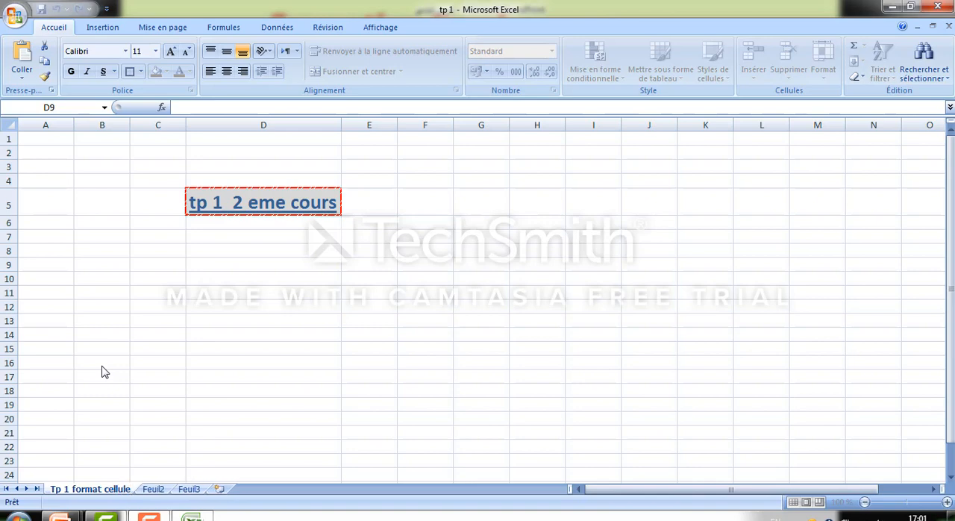
pyautogui.press('Return')
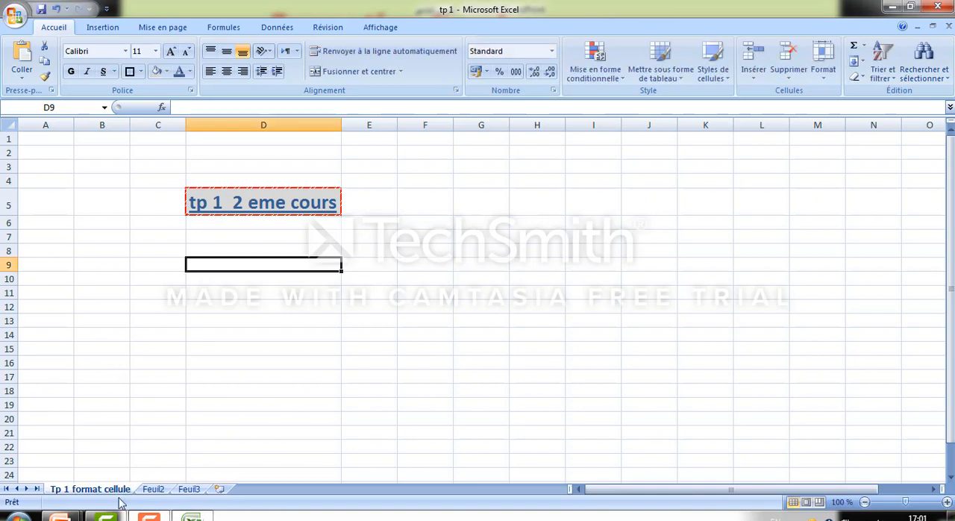
pyautogui.click(153, 489)
pyautogui.click(120, 490)
pyautogui.click(256, 293)
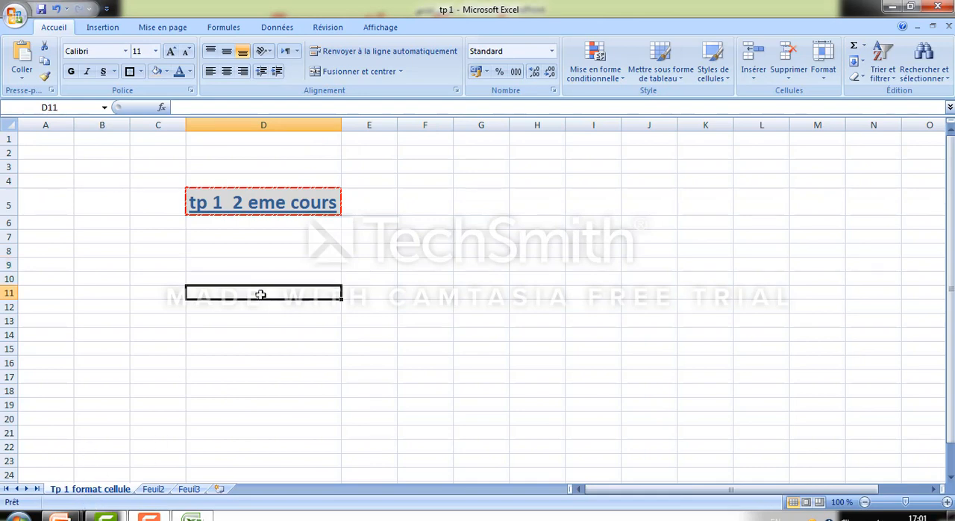
pyautogui.click(254, 269)
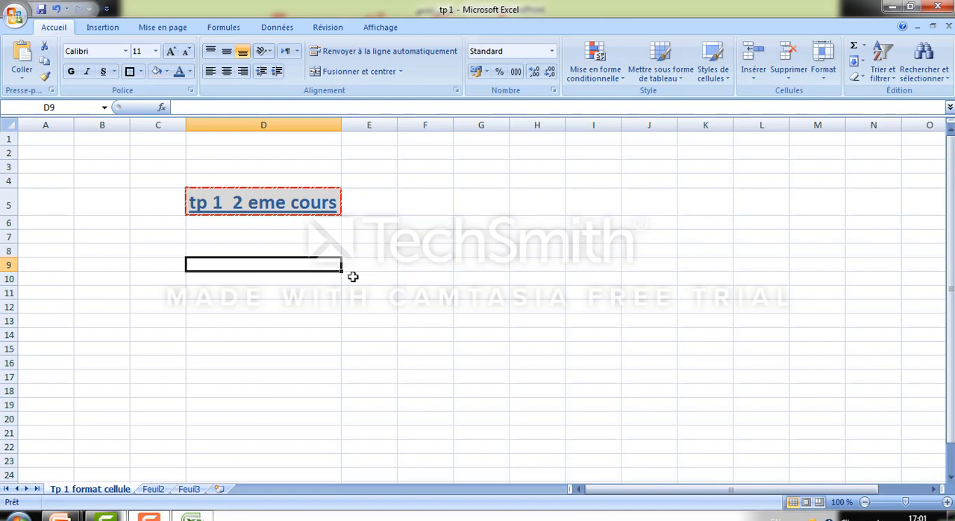
pyautogui.click(271, 278)
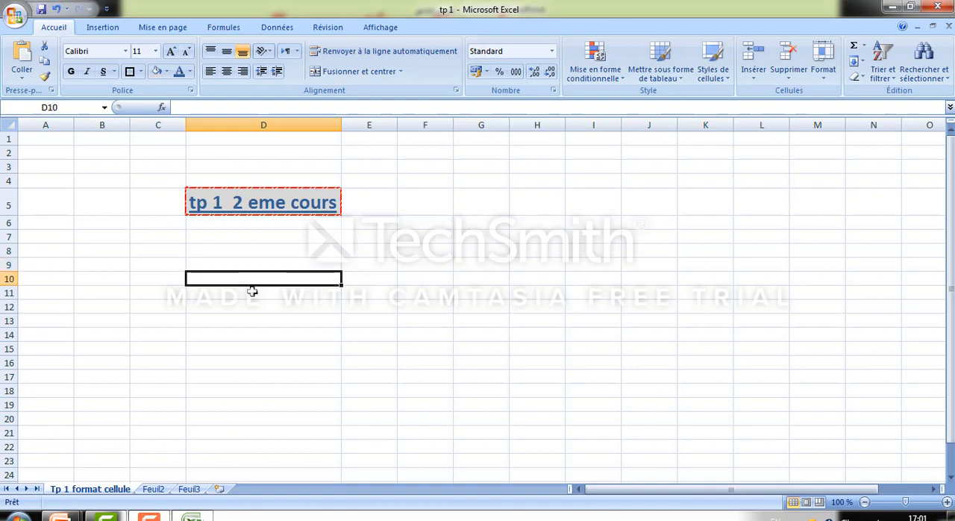
pyautogui.click(300, 265)
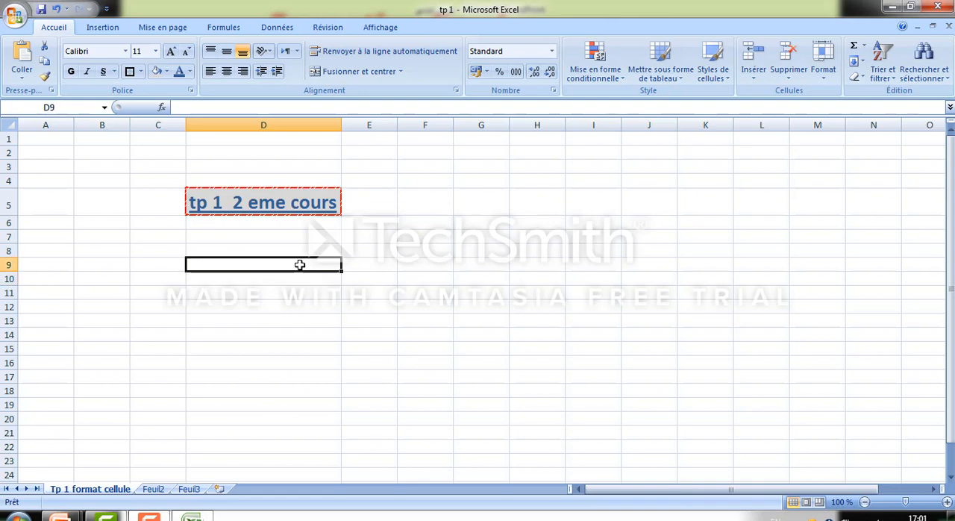
pyautogui.click(372, 264)
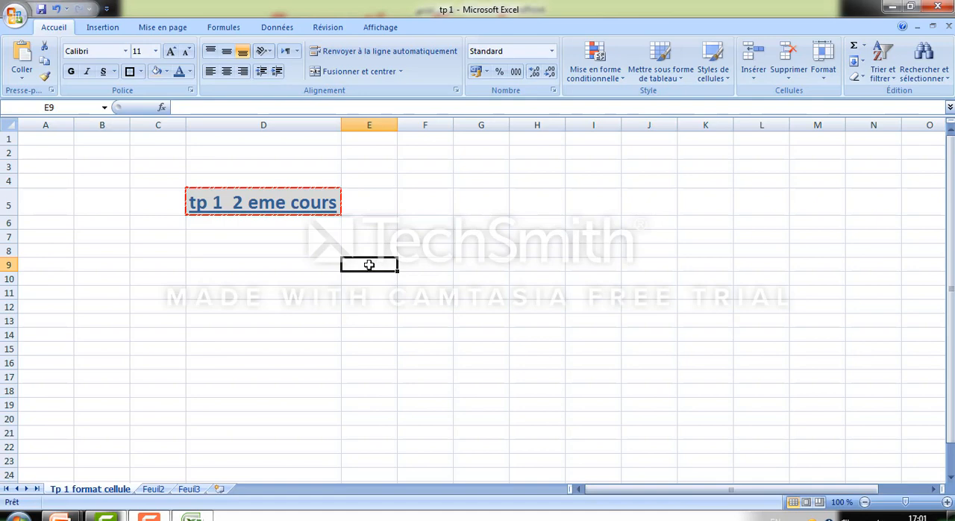
pyautogui.moveTo(320, 267); pyautogui.dragTo(538, 260)
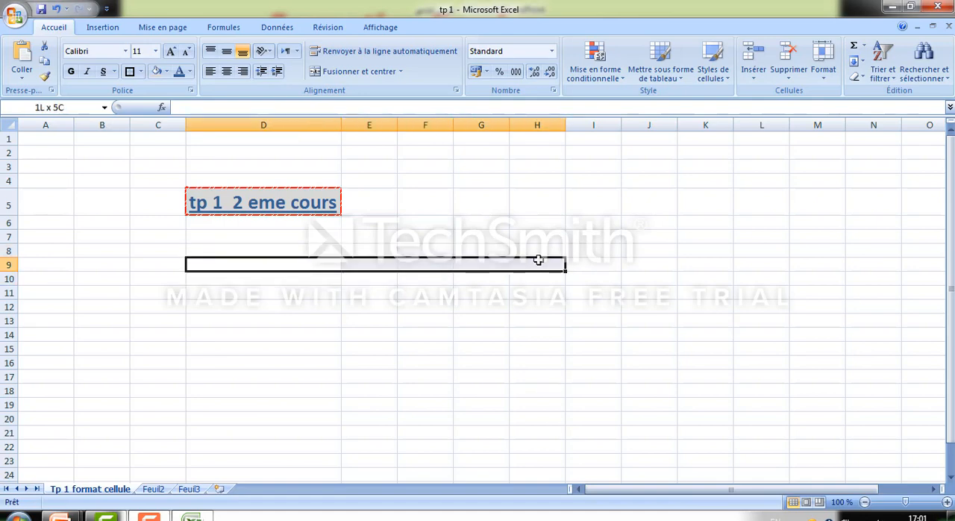
pyautogui.click(367, 291)
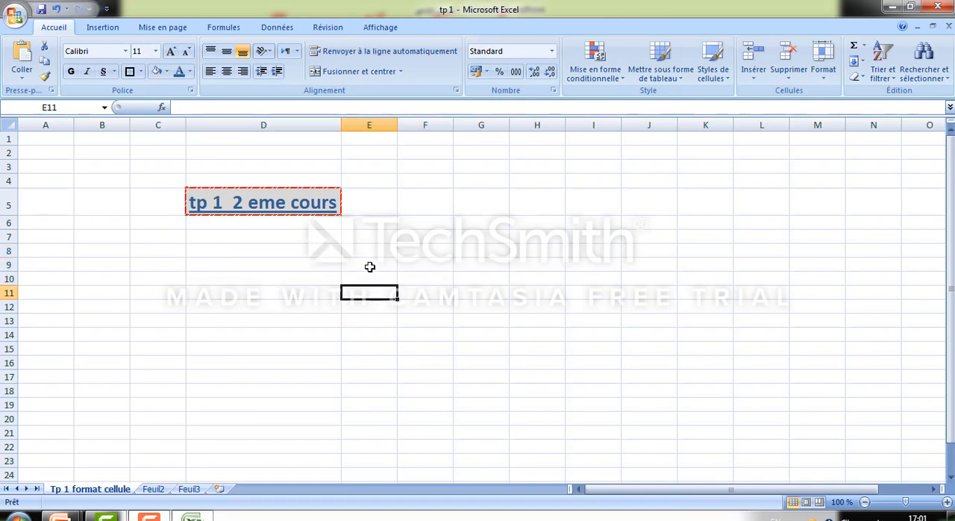
# Dismiss the Windows color scheme message and enter "lundi" in cell E9
pyautogui.click(369, 266)
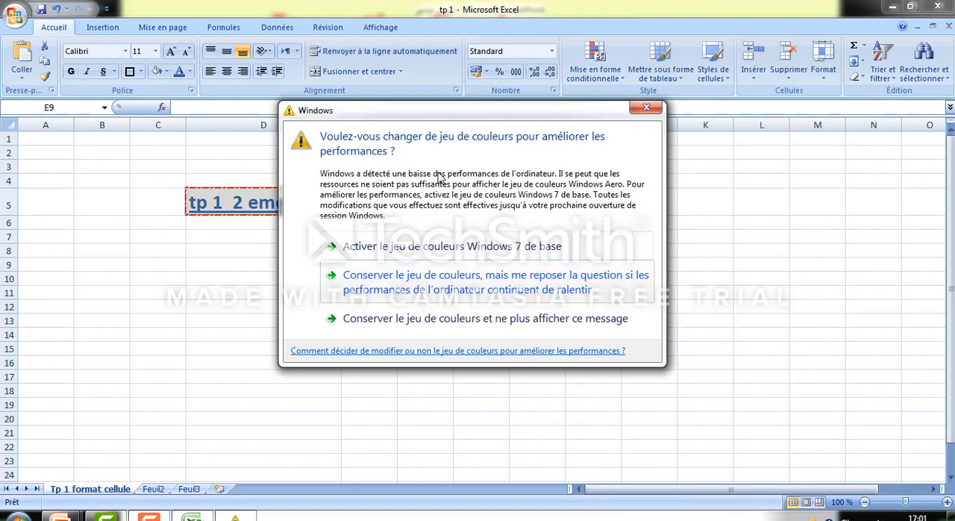
pyautogui.click(646, 110)
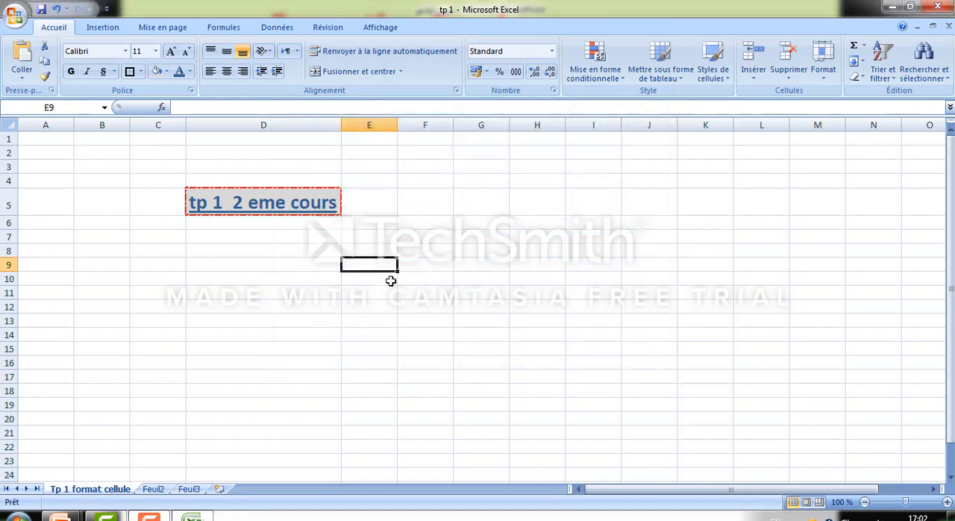
pyautogui.write('lundi')
pyautogui.press('Return')
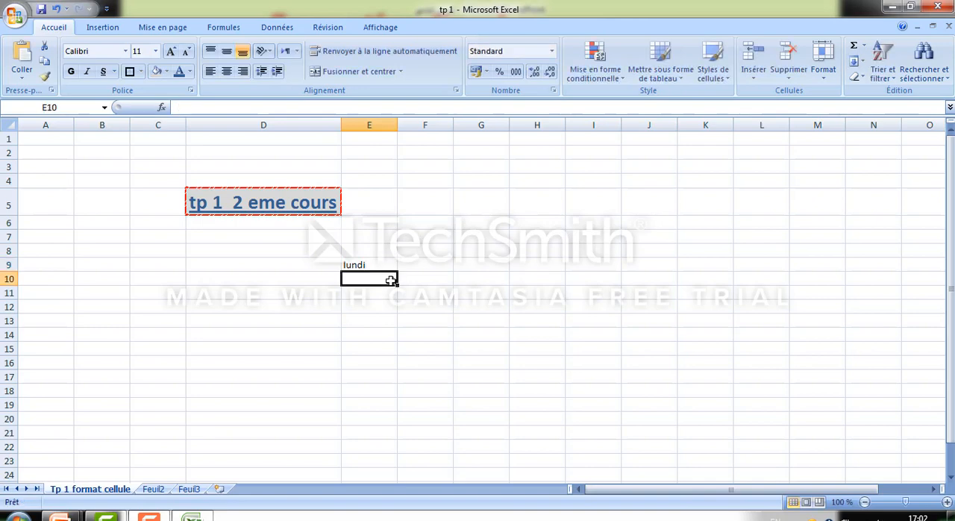
# Enter "mardi" in cell E10, directly below the "lundi" entry
pyautogui.click(389, 266)
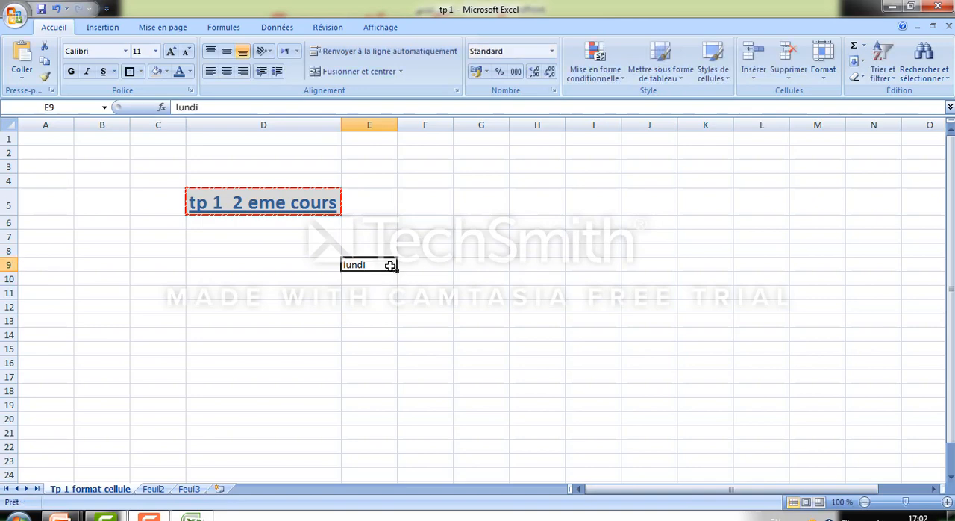
pyautogui.click(385, 279)
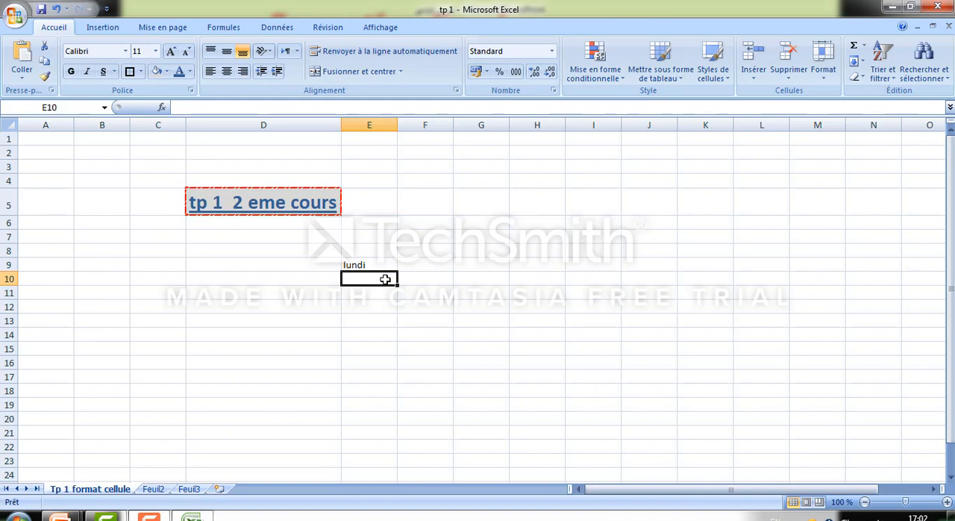
pyautogui.write(';qrd')
pyautogui.press('BackSpace')
pyautogui.press('BackSpace')
pyautogui.press('BackSpace')
pyautogui.write('mardi')
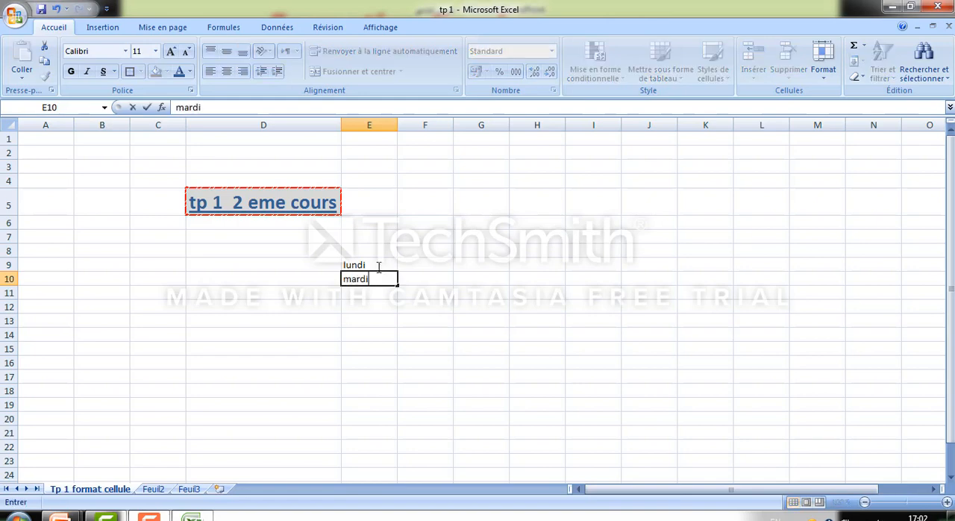
pyautogui.press('Return')
# Replace the entry in cell E9 with "mercredi"
pyautogui.click(377, 266)
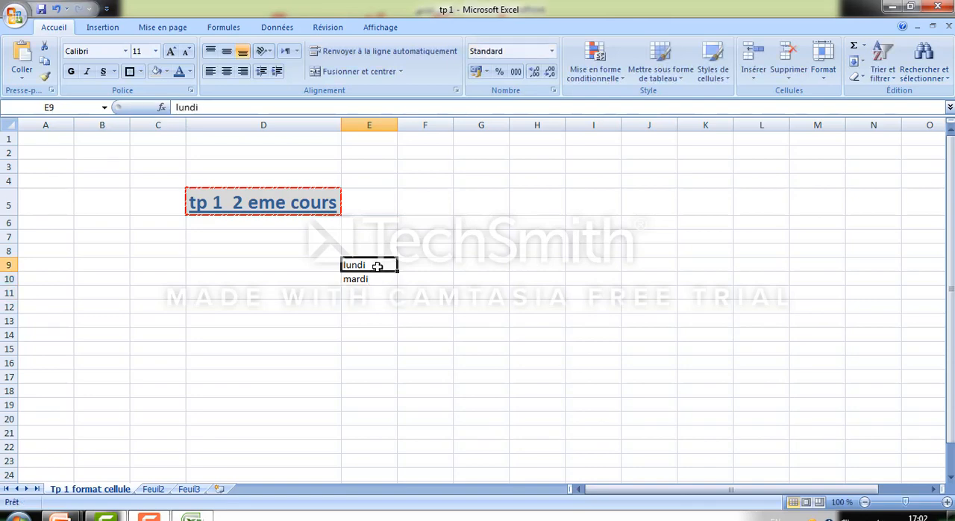
pyautogui.write('mercredi')
pyautogui.press('Return')
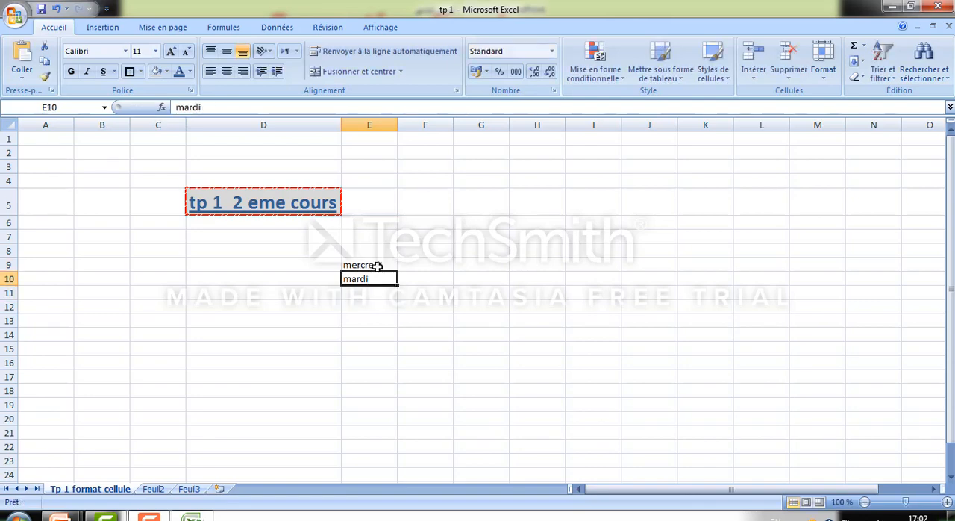
# Restore "lundi" in cell E9 and clear the contents of cell E10
pyautogui.click(388, 264)
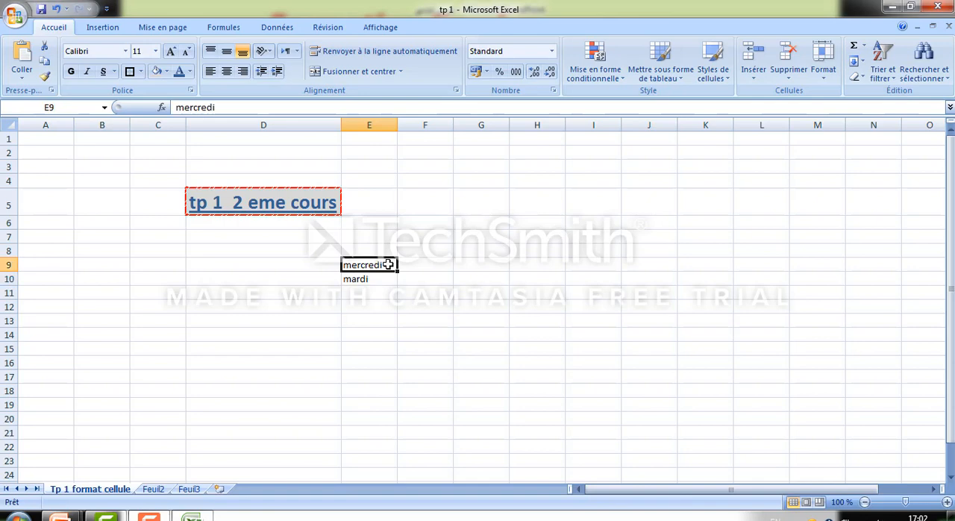
pyautogui.write('lundi')
pyautogui.press('Return')
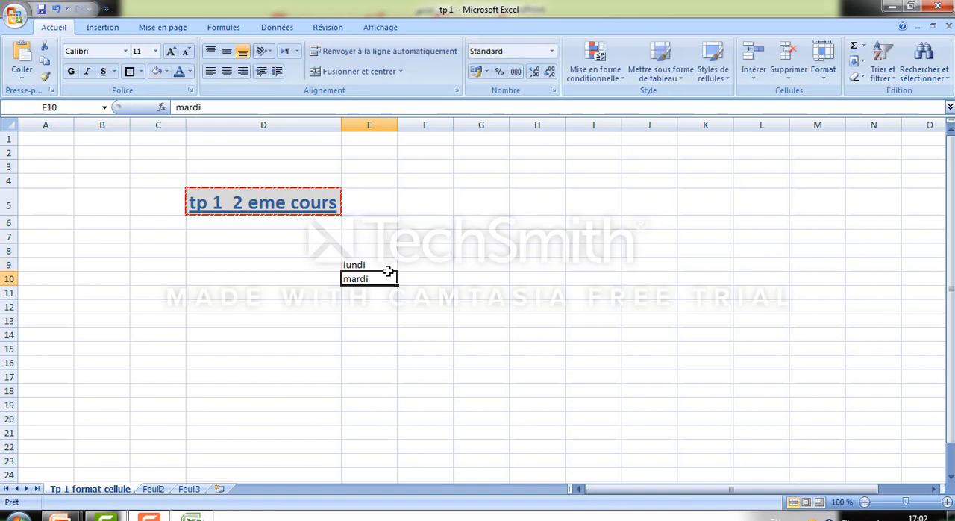
pyautogui.press('Delete')
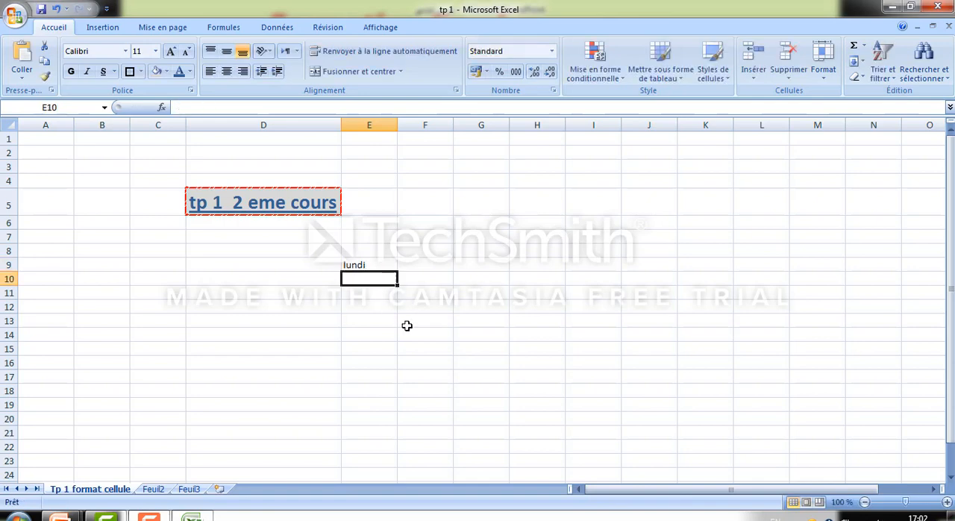
# Extend "lundi" from cell E9 down to E15 as an automatic weekday series ending with "dimanche"
pyautogui.click(382, 264)
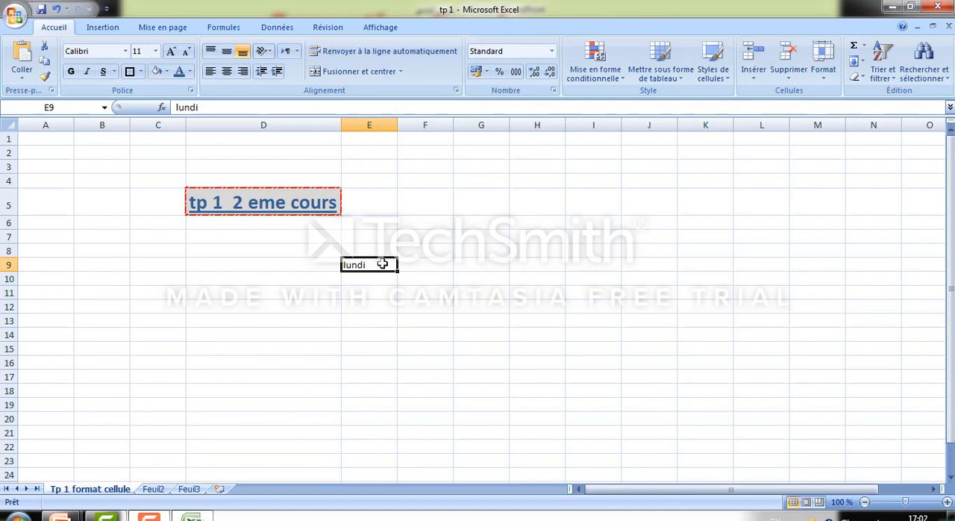
pyautogui.click(411, 291)
pyautogui.click(384, 262)
pyautogui.moveTo(397, 270); pyautogui.dragTo(396, 358)
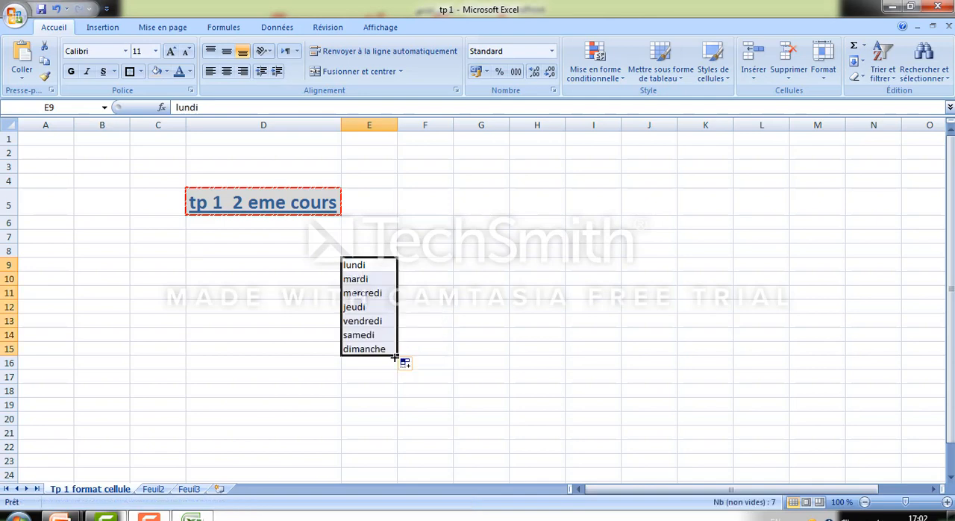
pyautogui.click(407, 349)
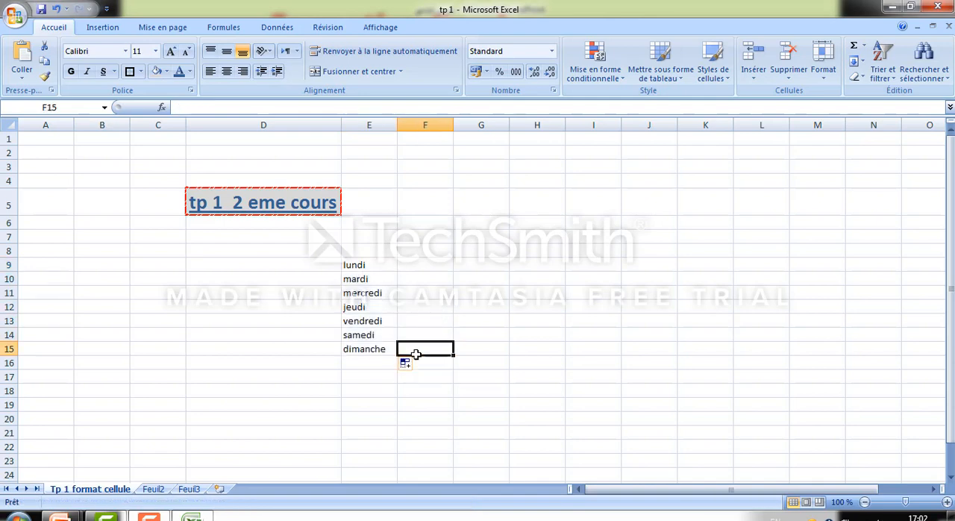
# Review the filled weekday series cell by cell from E9 to E15
pyautogui.click(381, 264)
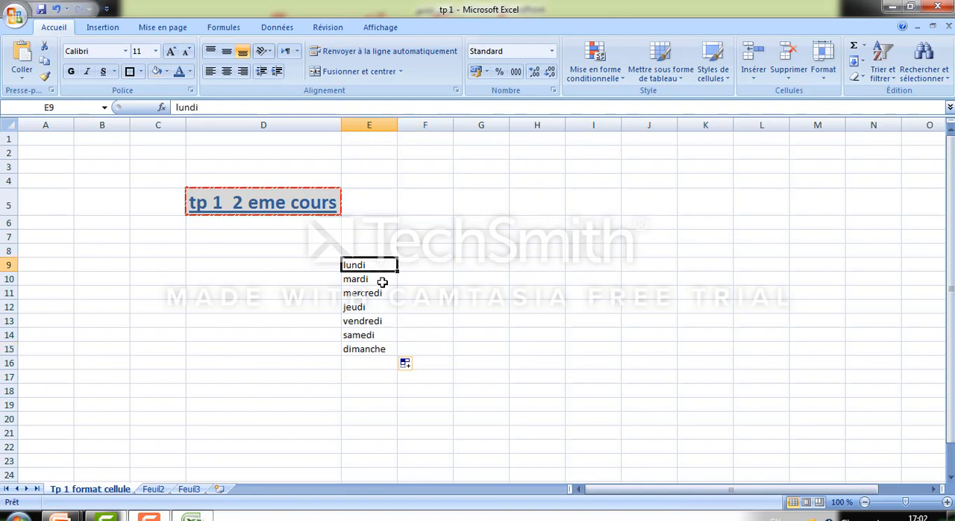
pyautogui.click(383, 279)
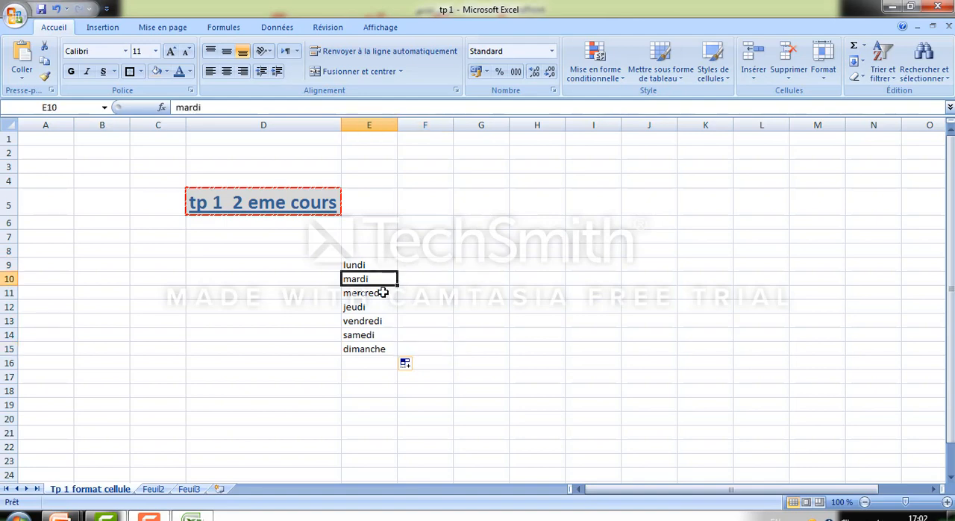
pyautogui.click(383, 292)
pyautogui.click(381, 308)
pyautogui.click(379, 321)
pyautogui.click(380, 334)
pyautogui.click(382, 349)
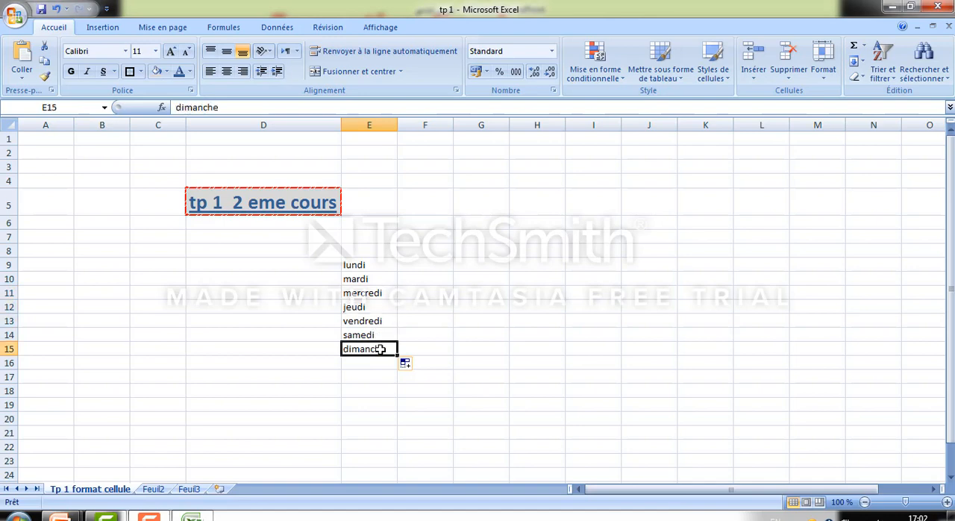
# Extend "lundi" from cell E9 across row 9 to K9 as an automatic weekday series ending with "dimanche"
pyautogui.click(381, 264)
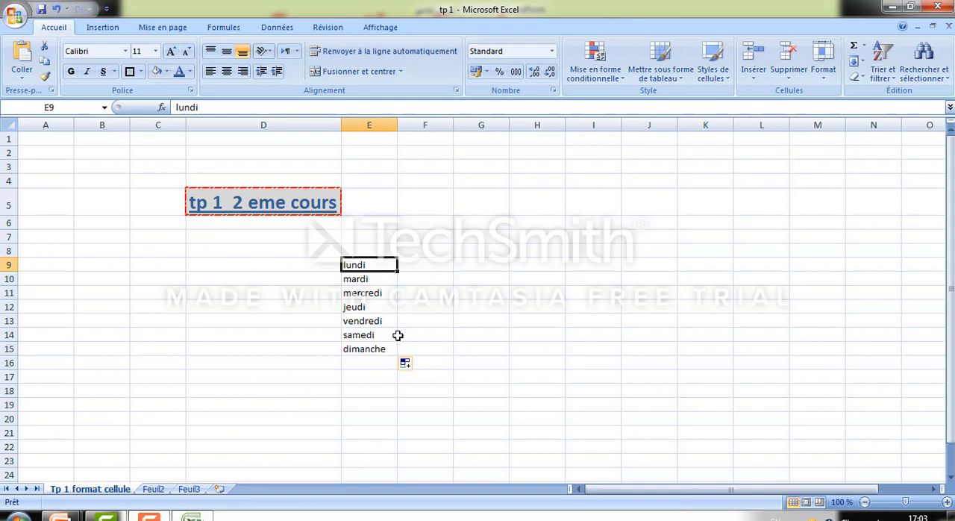
pyautogui.moveTo(398, 271); pyautogui.dragTo(709, 263)
pyautogui.click(586, 297)
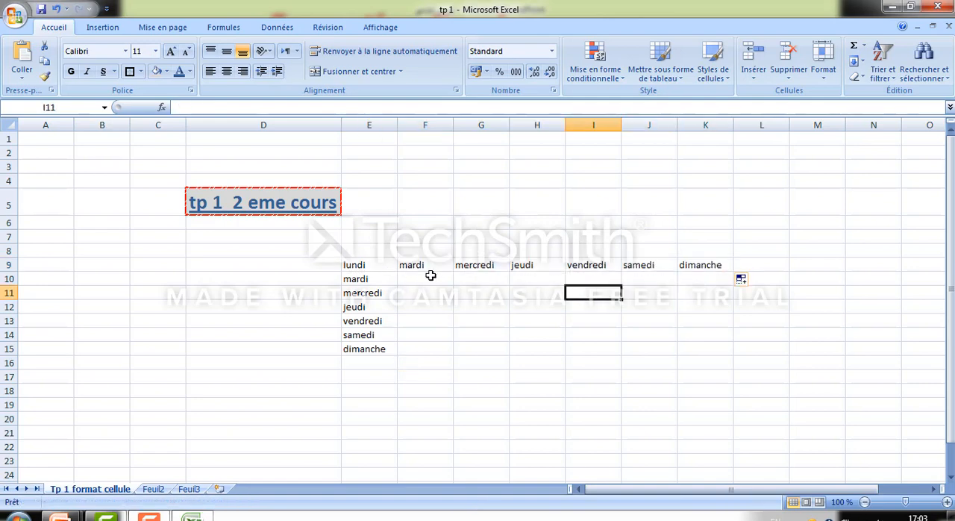
# Clear the weekday series from the range E9:K15
pyautogui.moveTo(371, 266); pyautogui.dragTo(717, 350)
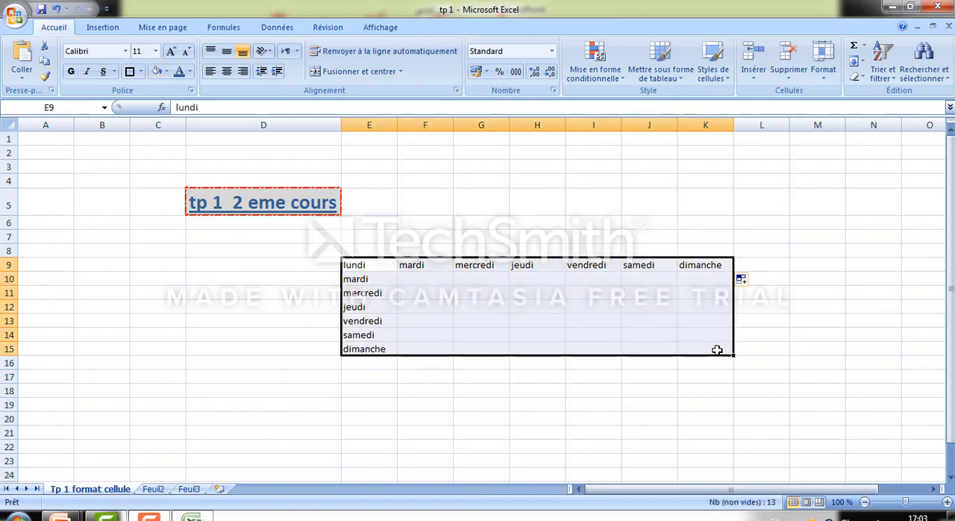
pyautogui.press('Delete')
pyautogui.click(297, 261)
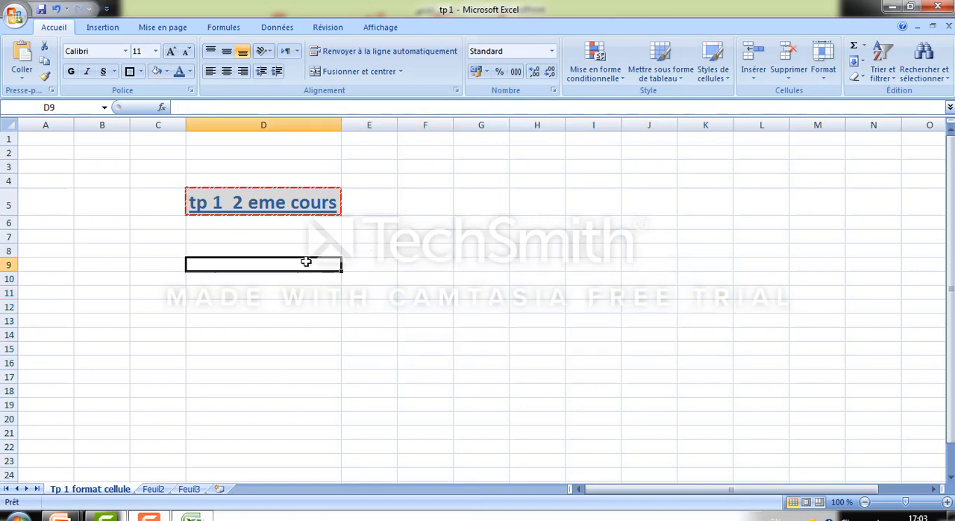
# Enter the numbers 1, 2 and 3 in cells E9, E10 and E11
pyautogui.click(361, 264)
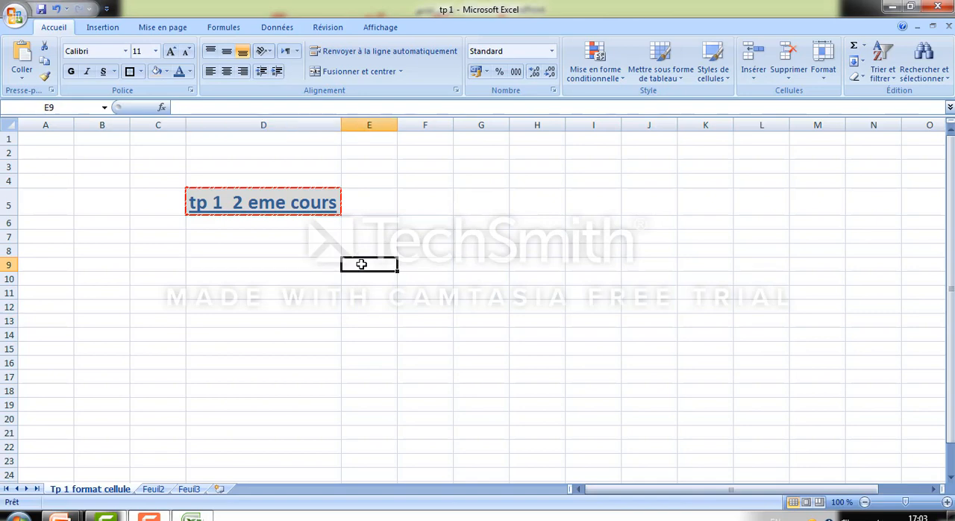
pyautogui.write('1')
pyautogui.press('Return')
pyautogui.write('2')
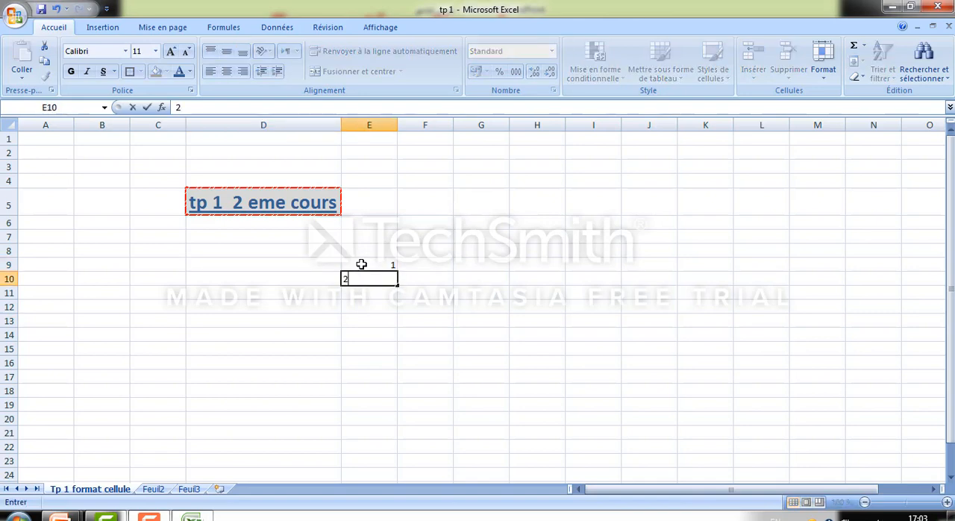
pyautogui.press('Return')
pyautogui.write('3')
pyautogui.press('Return')
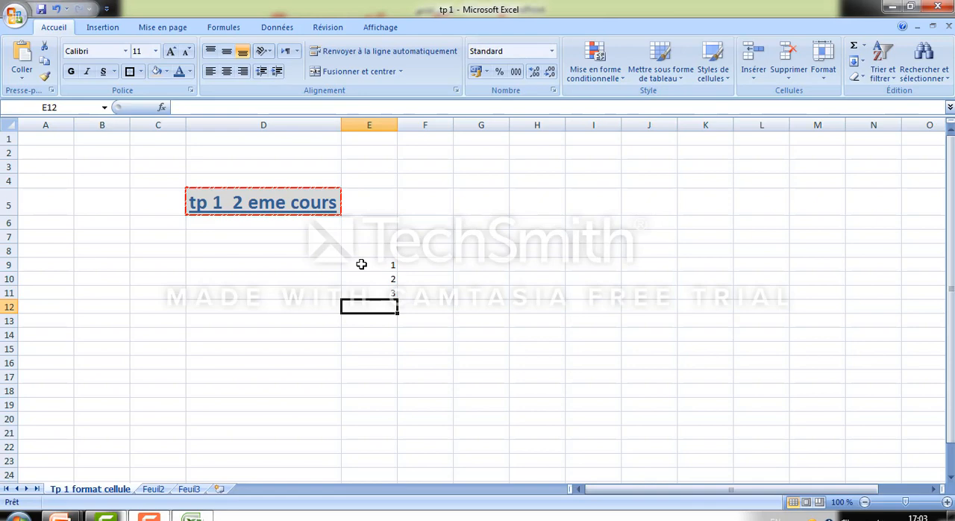
# Select the numbers in E9:E11 and clear their contents
pyautogui.moveTo(385, 267); pyautogui.dragTo(388, 292)
pyautogui.click(390, 332)
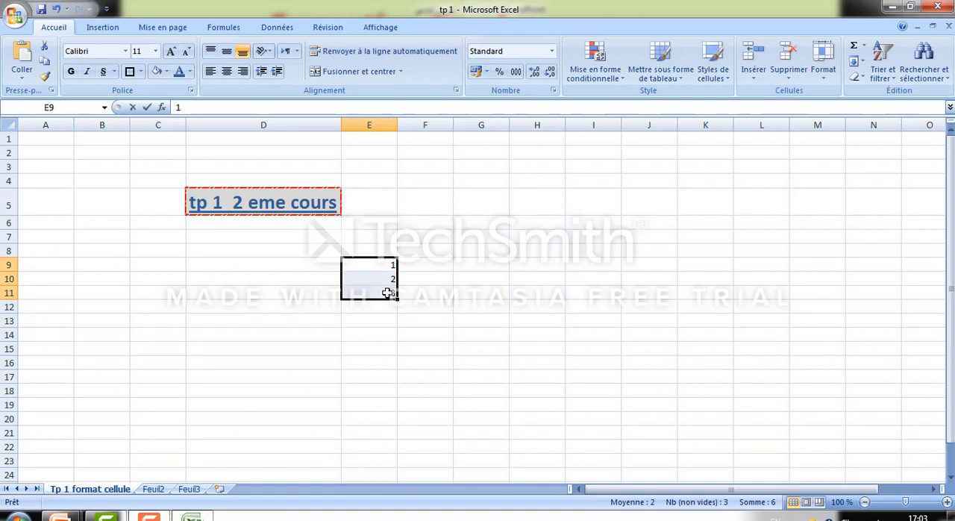
pyautogui.click(425, 295)
pyautogui.moveTo(388, 267); pyautogui.dragTo(388, 293)
pyautogui.press('Delete')
# Try extending a 1 entered in cell E9 down the column, and clear the filled cells
pyautogui.click(387, 268)
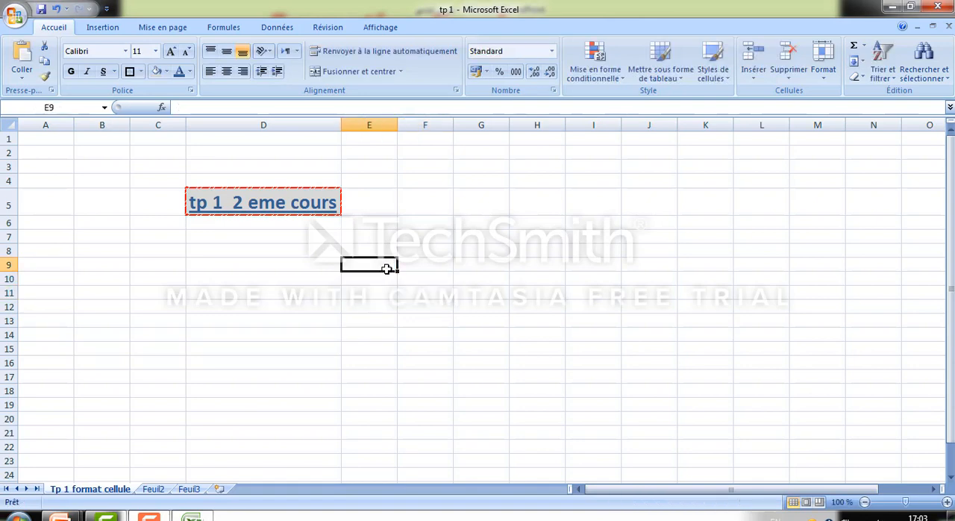
pyautogui.write('1')
pyautogui.click(410, 291)
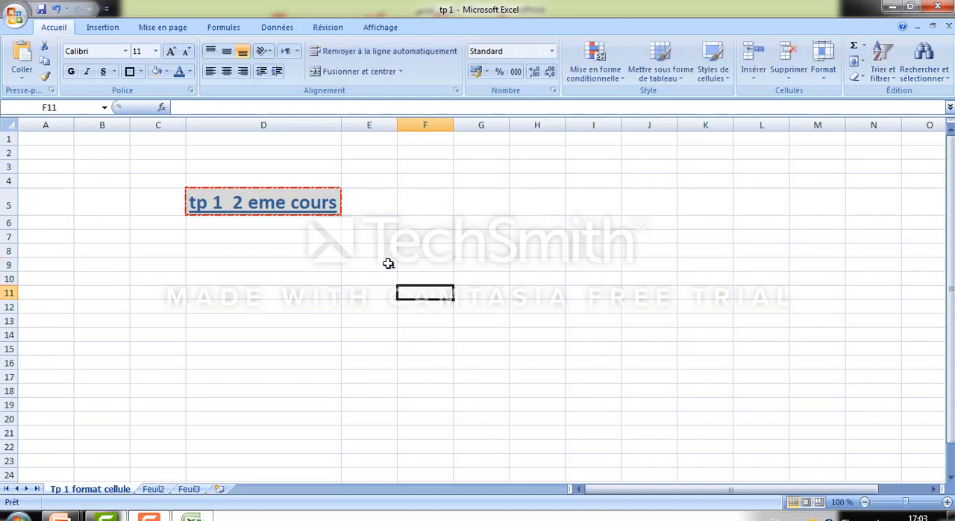
pyautogui.click(388, 265)
pyautogui.moveTo(396, 270); pyautogui.dragTo(403, 314)
pyautogui.press('Delete')
pyautogui.click(414, 301)
# Enter 1 in cell E9 and 2 in cell E10, moving the Windows colour-scheme prompt out of the way
pyautogui.click(381, 264)
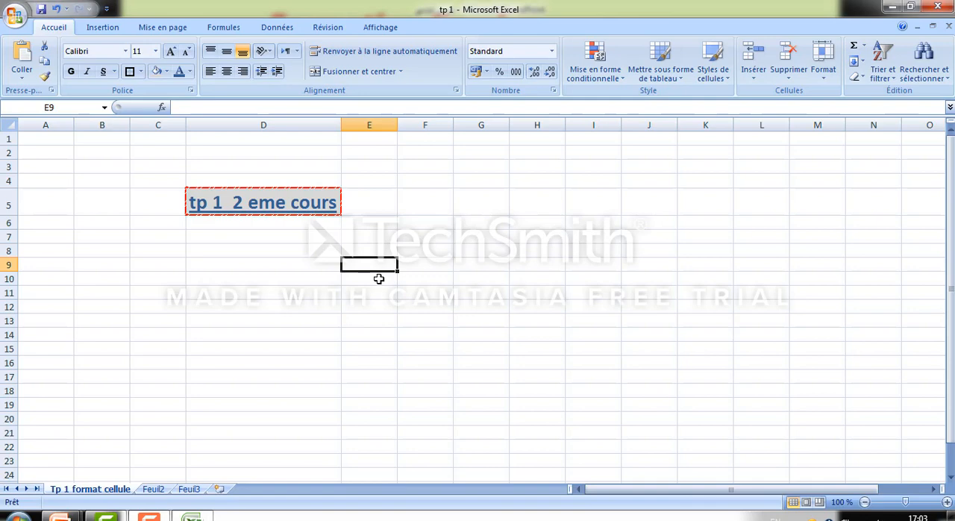
pyautogui.click(379, 278)
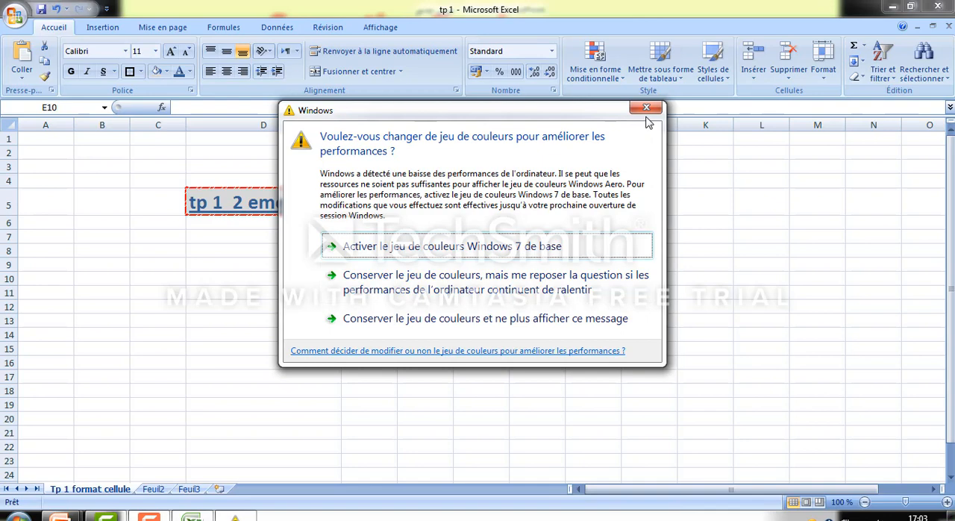
pyautogui.moveTo(619, 112); pyautogui.dragTo(728, 518)
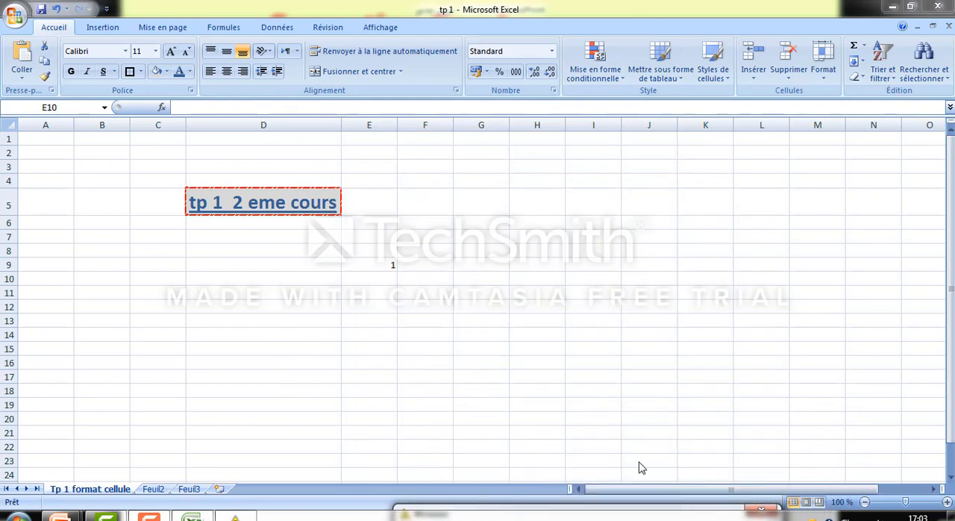
pyautogui.click(382, 280)
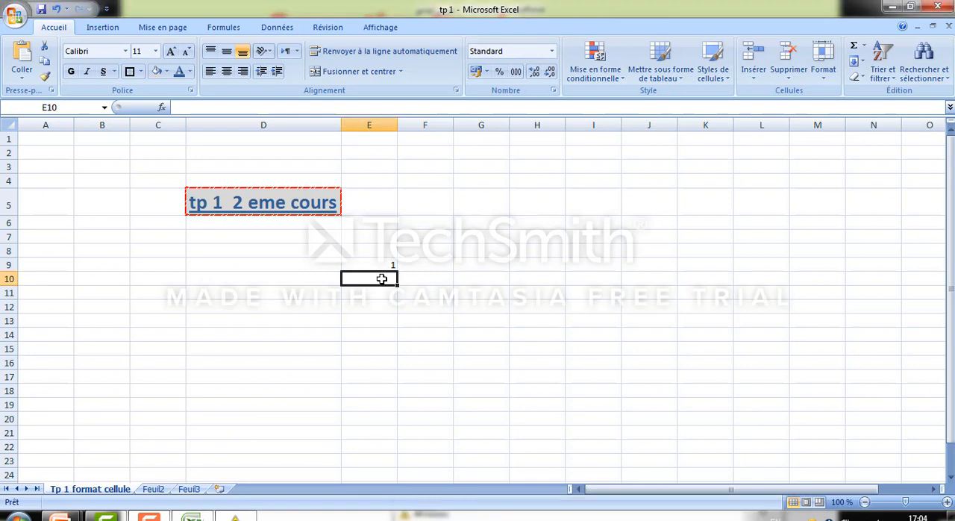
pyautogui.doubleClick(382, 279)
pyautogui.write('2')
pyautogui.press('Return')
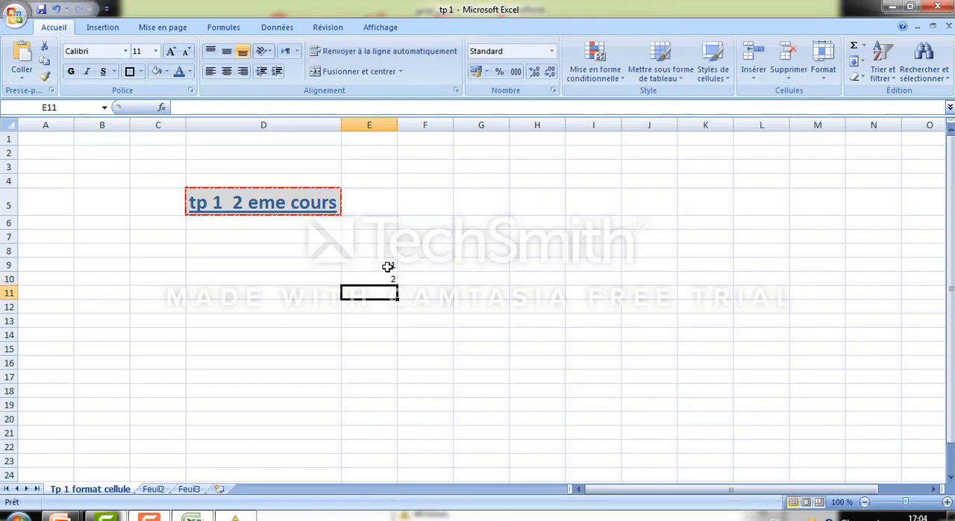
pyautogui.moveTo(388, 266); pyautogui.dragTo(379, 429)
pyautogui.click(390, 344)
# Enter the numbers 1 to 5 one by one in cells F10 to F14
pyautogui.click(431, 278)
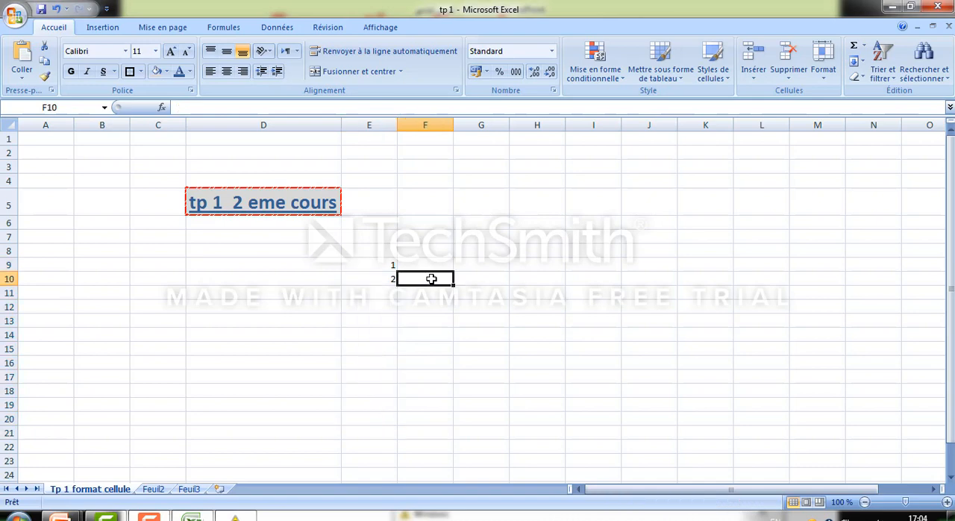
pyautogui.write('1')
pyautogui.press('Return')
pyautogui.write('2')
pyautogui.press('Return')
pyautogui.write('4')
pyautogui.press('Return')
pyautogui.press('Up')
pyautogui.write('2')
pyautogui.press('BackSpace')
pyautogui.write('3')
pyautogui.press('Return')
pyautogui.write('4')
pyautogui.press('Return')
pyautogui.write('5')
pyautogui.press('Return')
# Clear the numbers from the range F10:F14
pyautogui.moveTo(431, 278); pyautogui.dragTo(436, 332)
pyautogui.press('Delete')
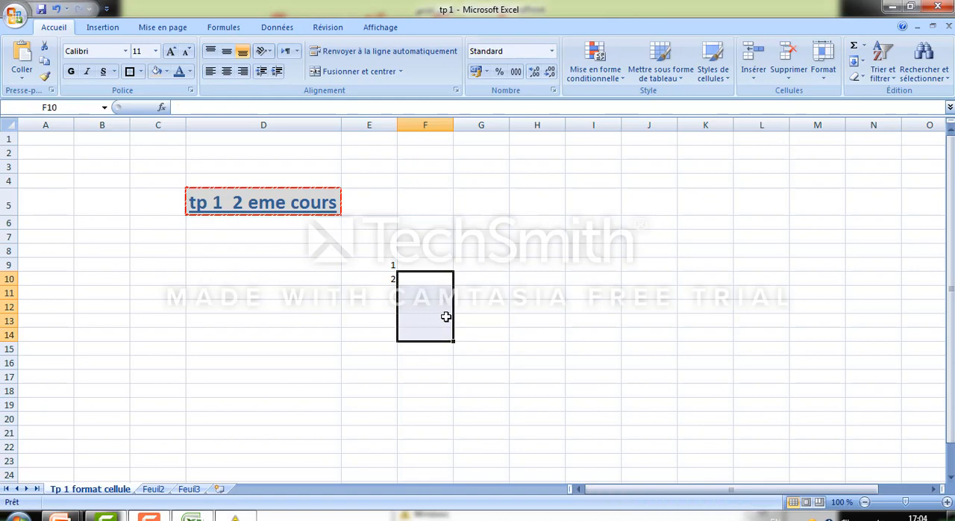
pyautogui.click(502, 317)
# Extend the starting values 1 and 2 in E9:E10 down to E21 as an automatic number series ending with 13
pyautogui.click(390, 262)
pyautogui.click(390, 278)
pyautogui.click(390, 263)
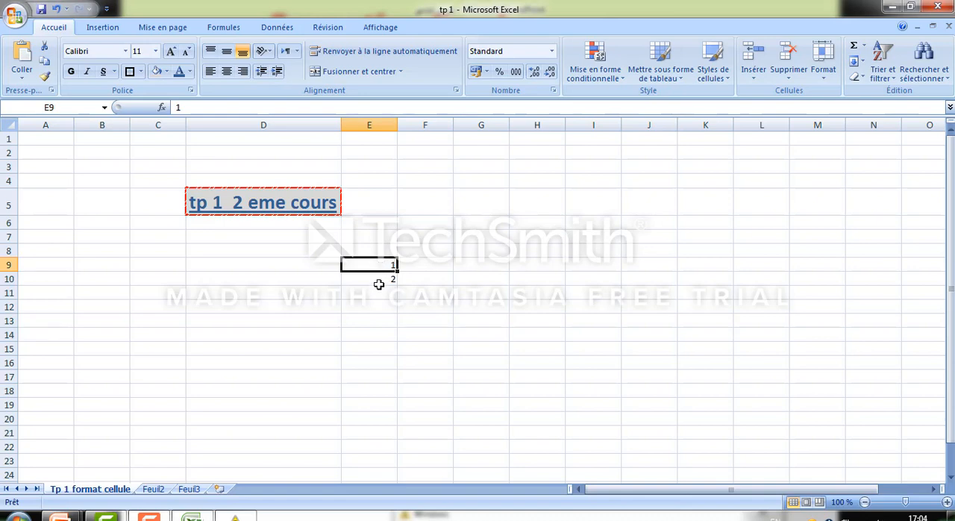
pyautogui.click(379, 283)
pyautogui.moveTo(387, 265); pyautogui.dragTo(387, 274)
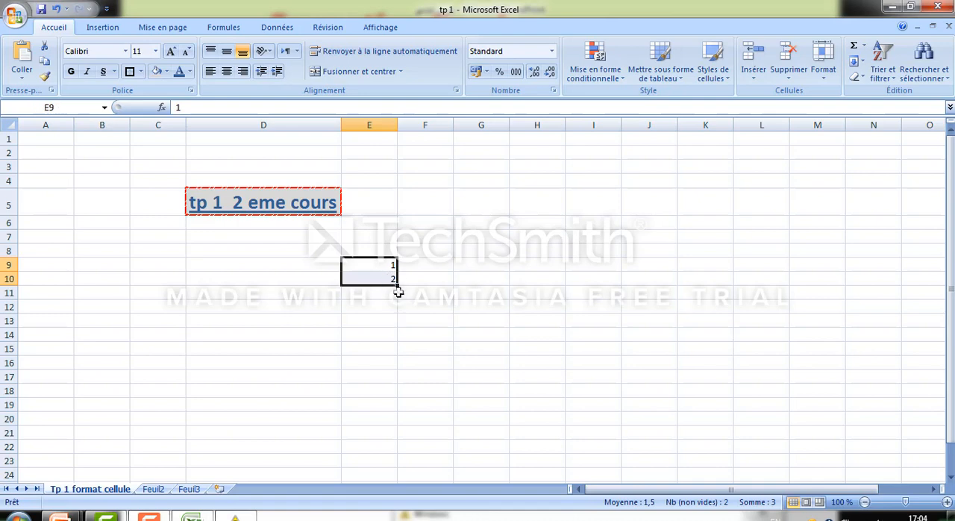
pyautogui.moveTo(398, 284); pyautogui.dragTo(395, 438)
pyautogui.click(460, 329)
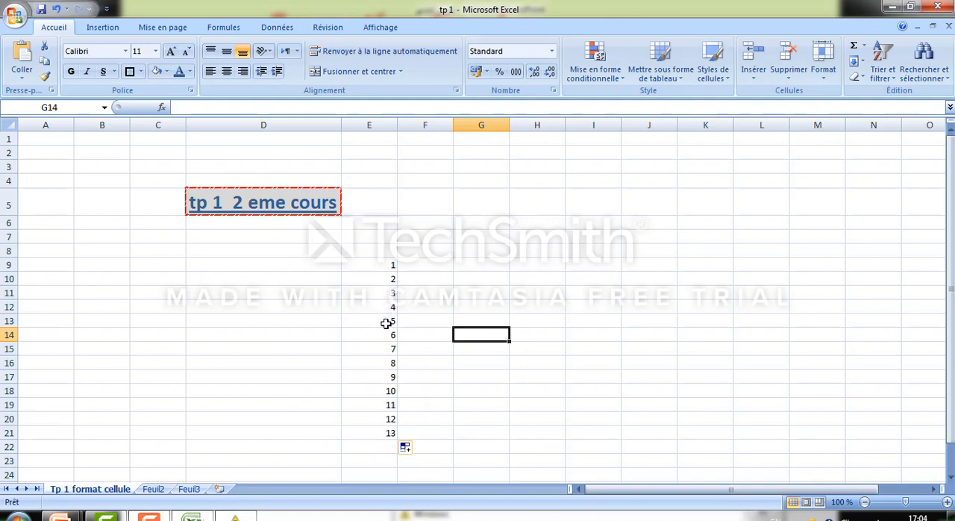
# Review the number series in column E from E9 to its last value in E21
pyautogui.click(387, 433)
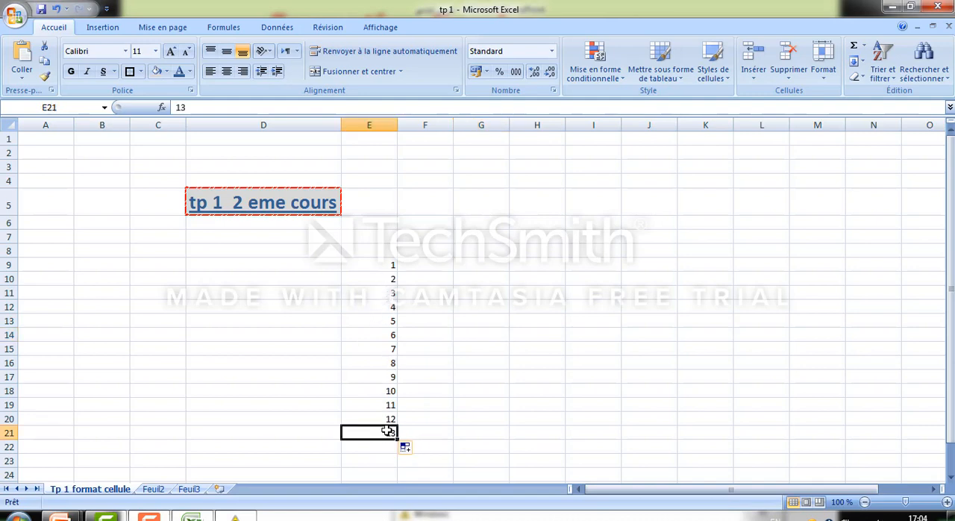
pyautogui.moveTo(383, 265); pyautogui.dragTo(379, 440)
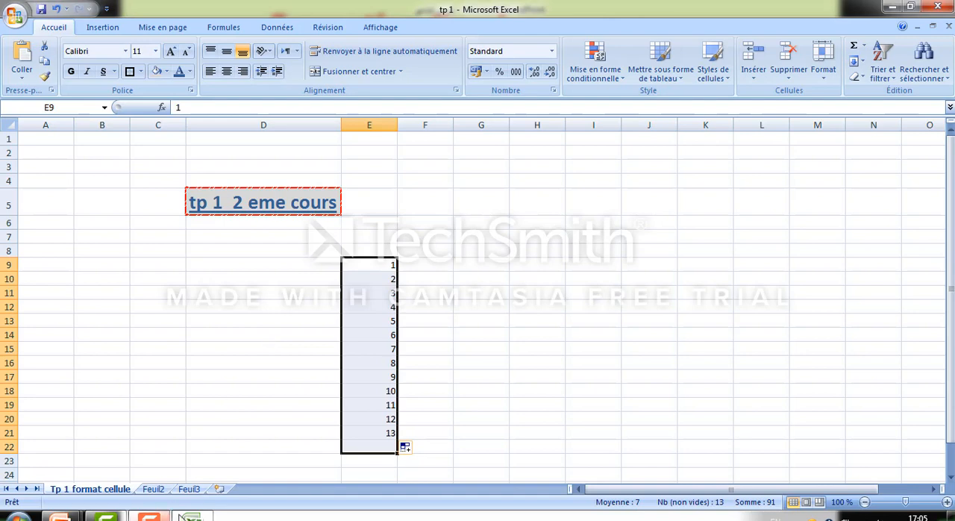
pyautogui.moveTo(192, 517)
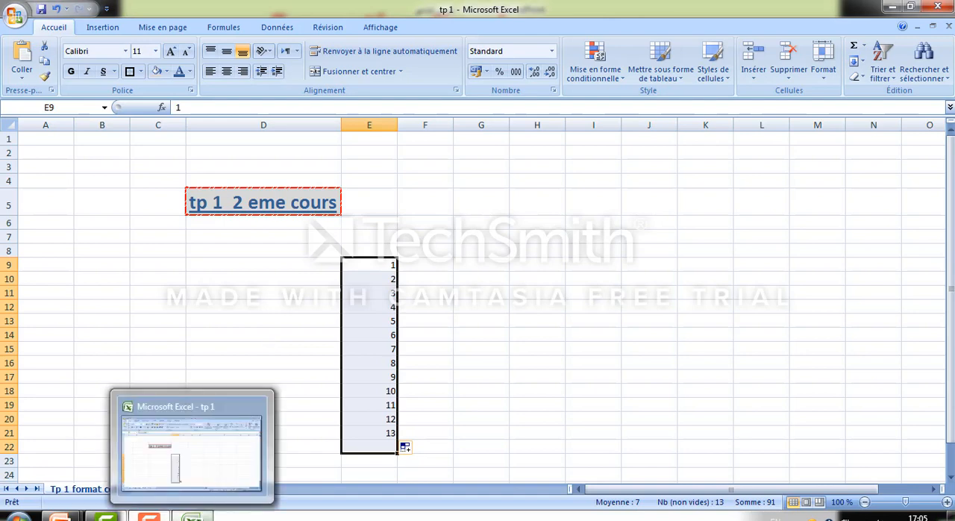
pyautogui.click(262, 291)
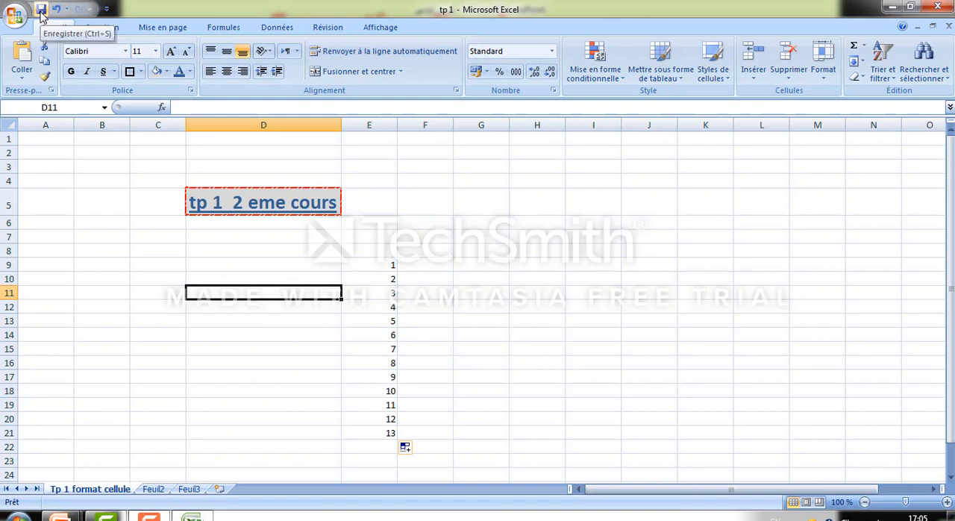
pyautogui.click(85, 204)
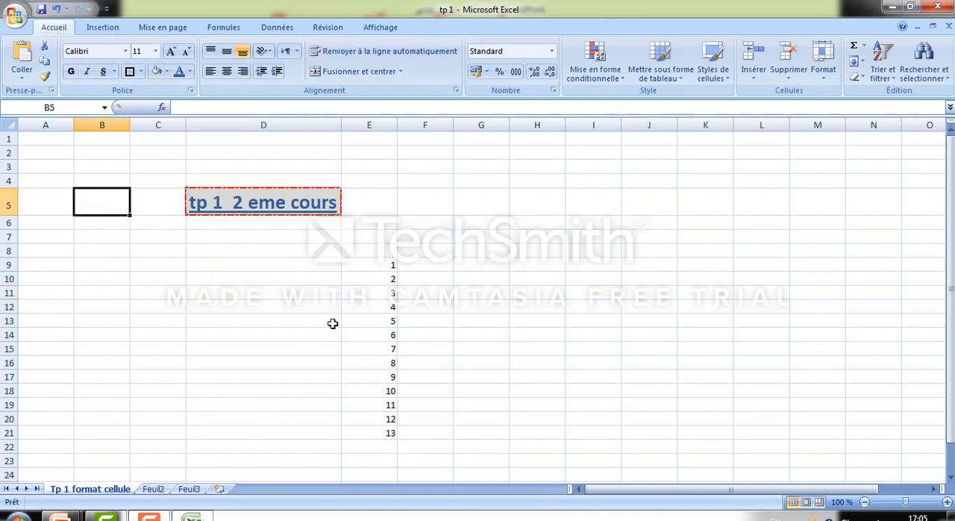
# Switch to the PowerPoint slide show and advance through the cell slides to the Tp1 exercise slide
pyautogui.click(71, 516)
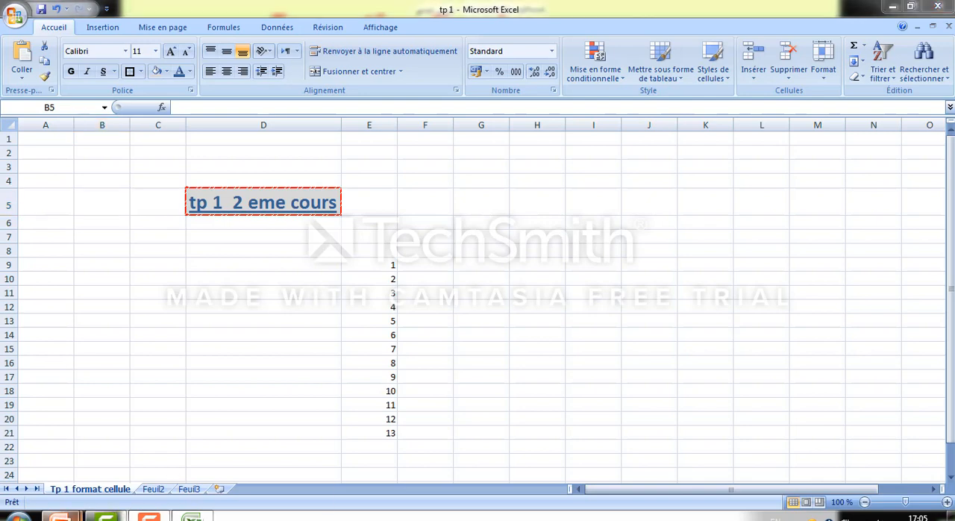
pyautogui.click(298, 409)
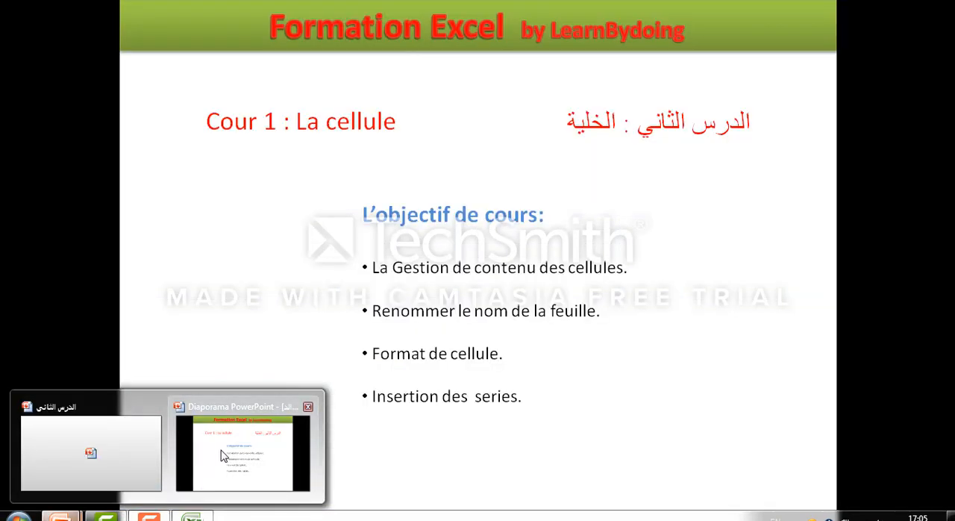
pyautogui.click(358, 342)
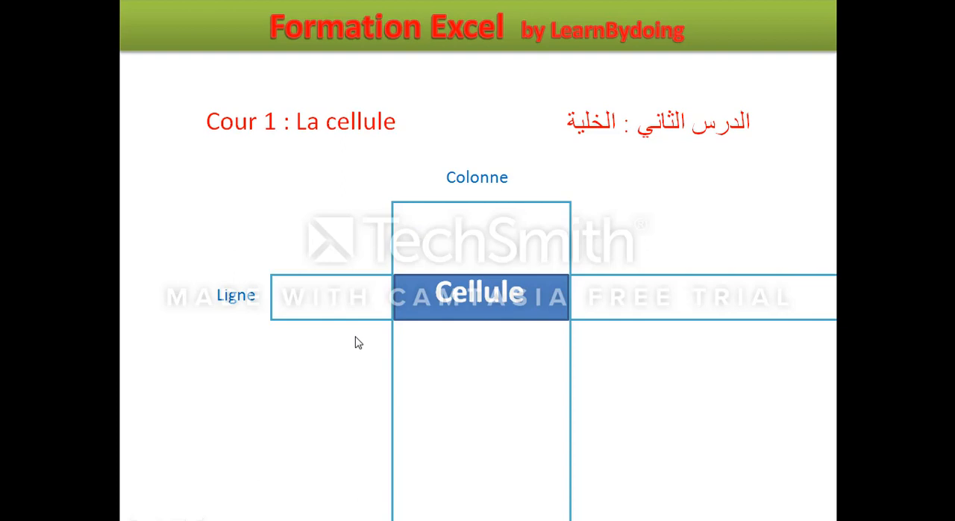
pyautogui.click(358, 342)
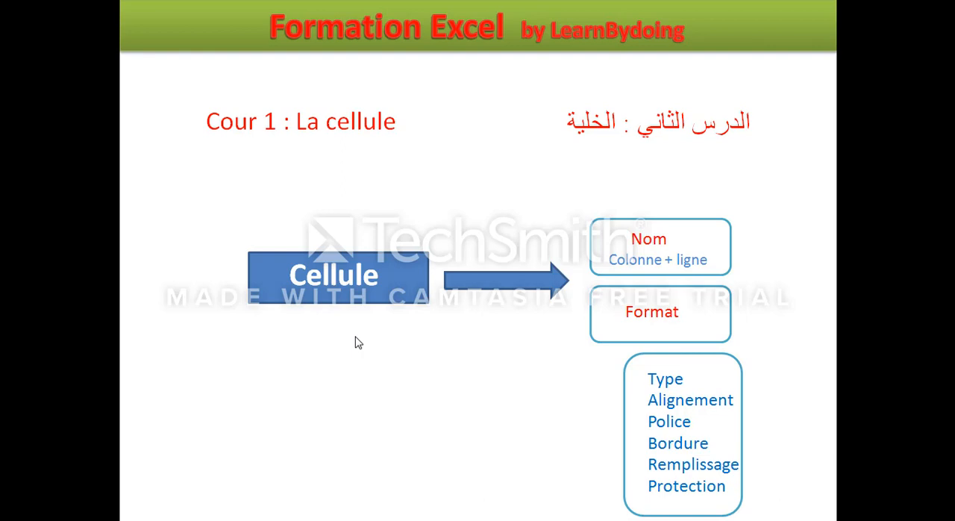
pyautogui.click(358, 343)
pyautogui.click(358, 343)
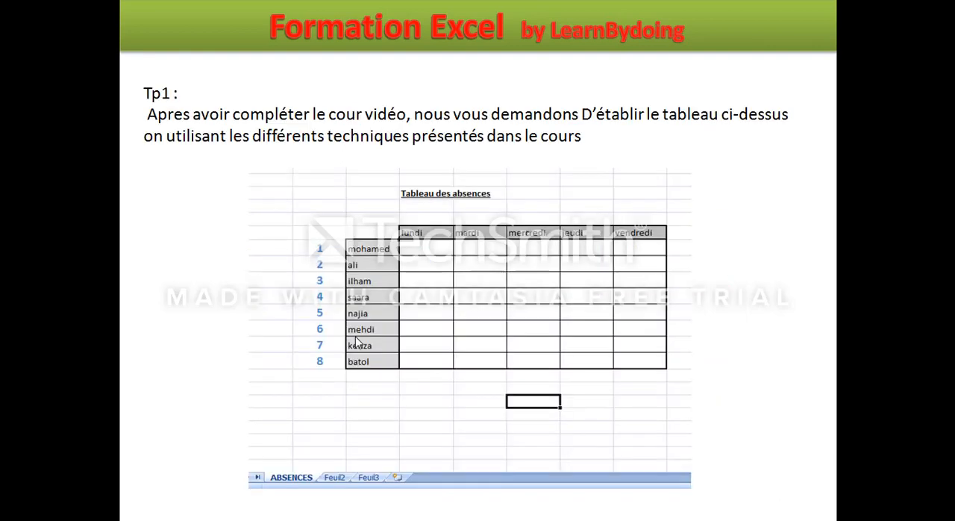